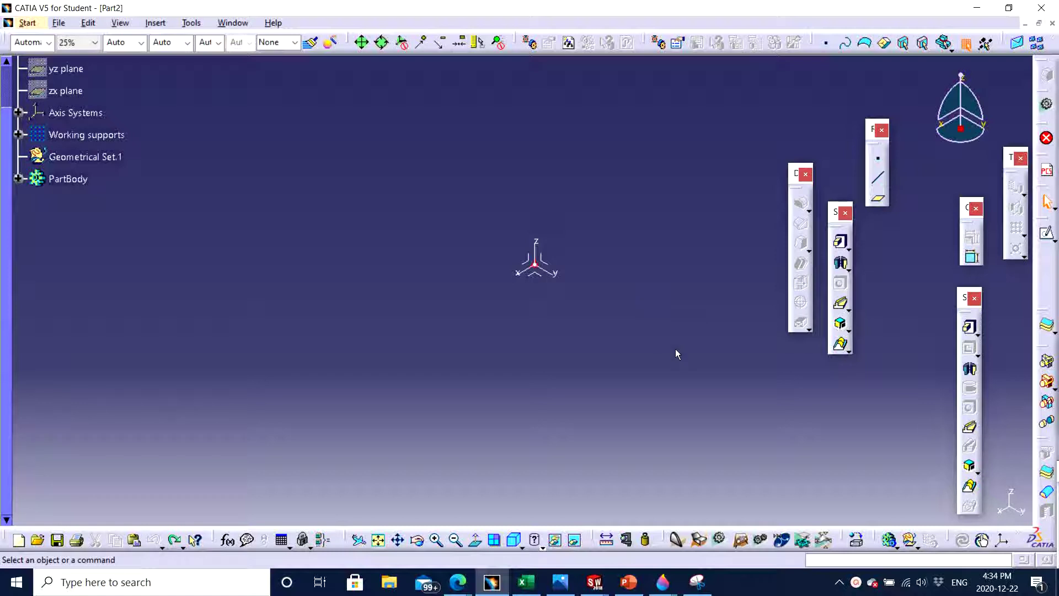
Step: Sketch a rectangle centred on the origin and exit the sketcher
middle_click_drag(558, 294, 595, 315)
middle_click_drag(662, 433, 708, 335)
left_click(1044, 236)
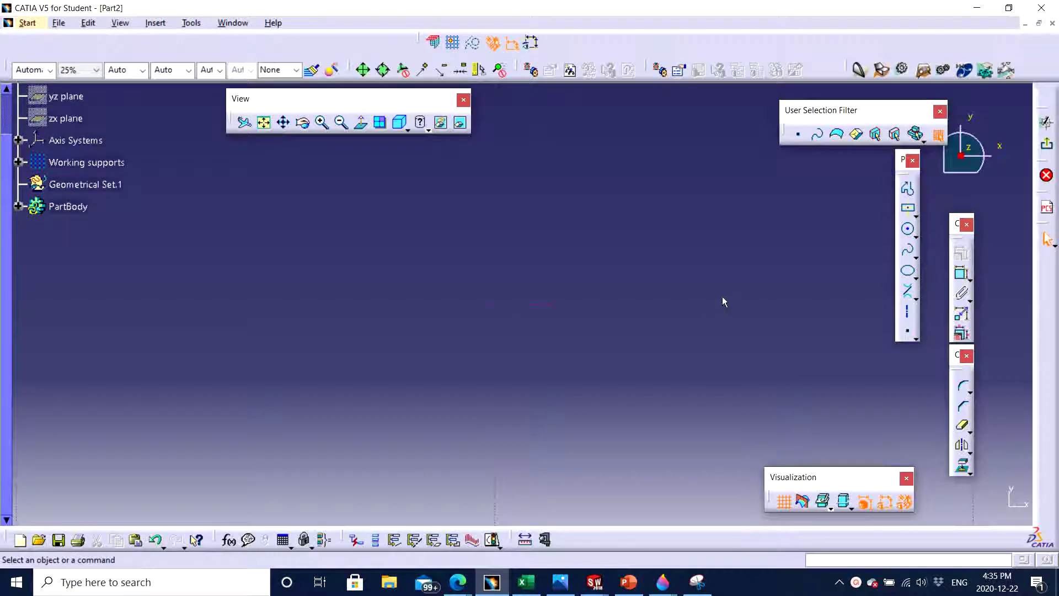
middle_click_drag(616, 270, 613, 375)
middle_click_drag(519, 309, 751, 207)
middle_click_drag(508, 333, 640, 320)
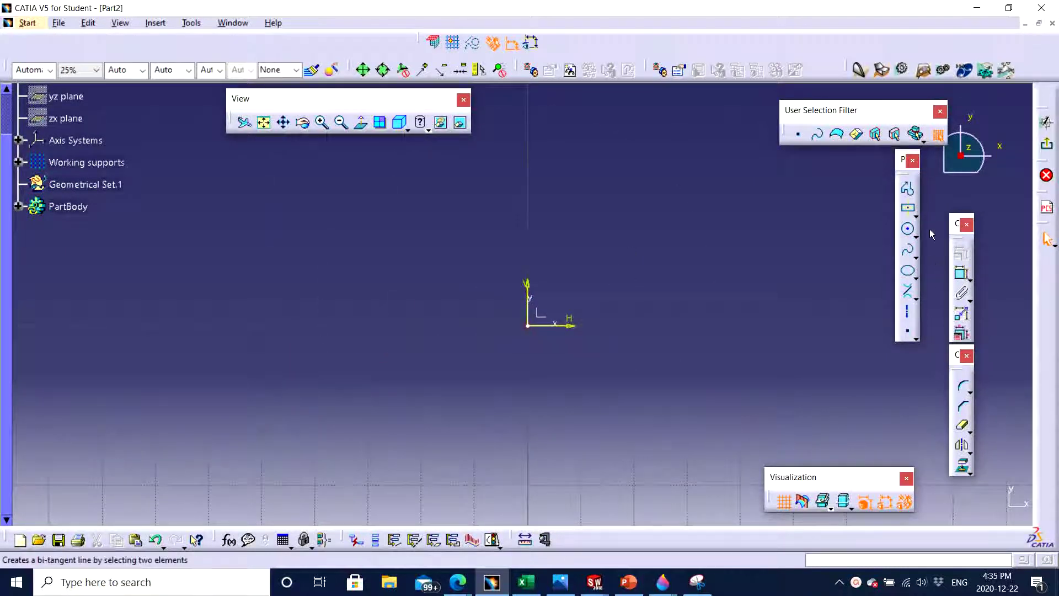
left_click(909, 210)
left_click(529, 325)
left_click(690, 417)
left_click(1047, 143)
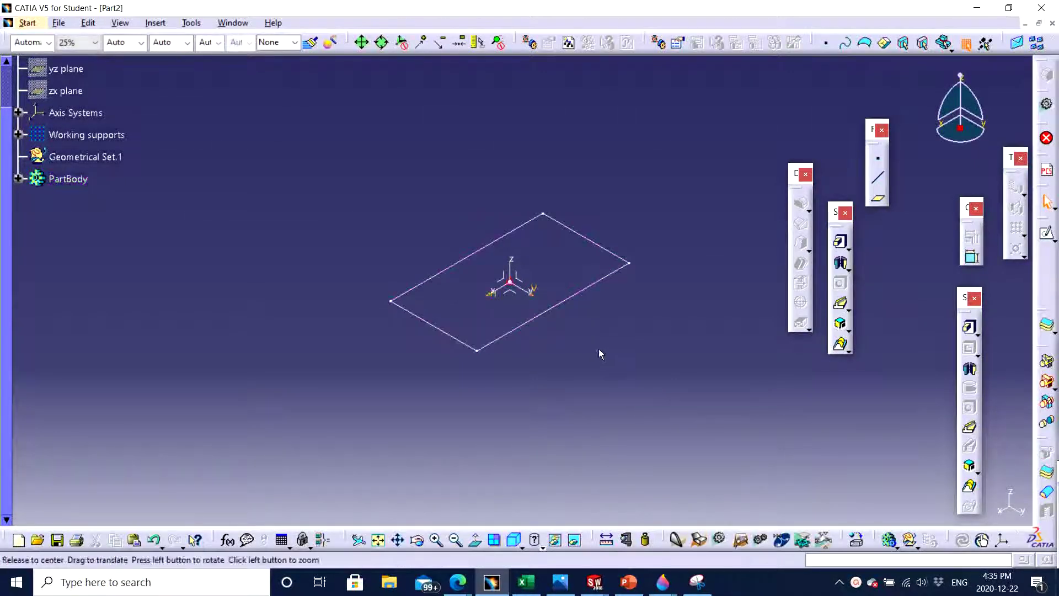
Step: Pad the rectangle sketch 20mm into a solid block
left_click(840, 241)
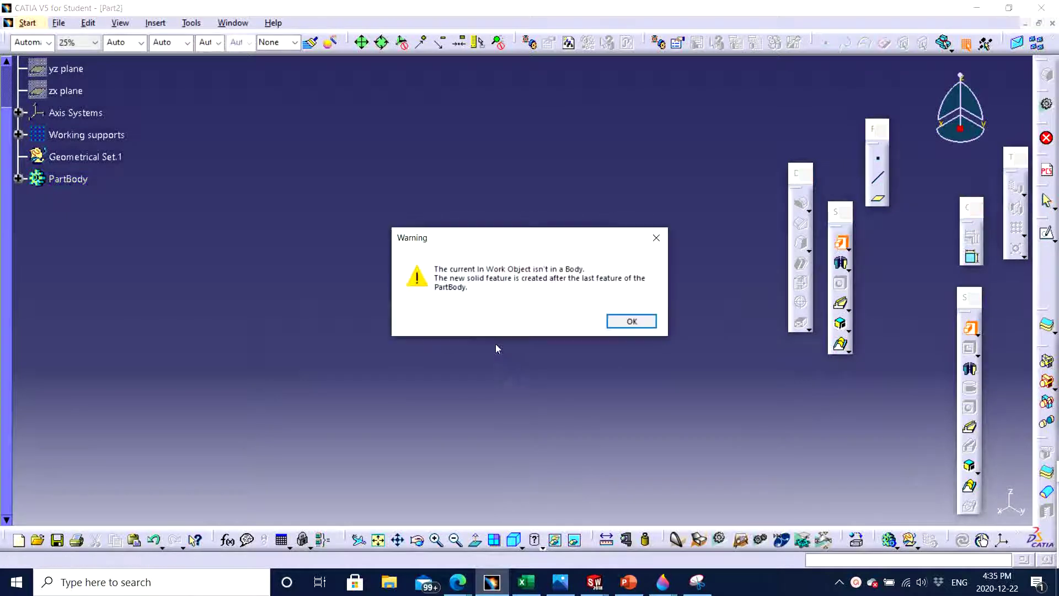
left_click(630, 321)
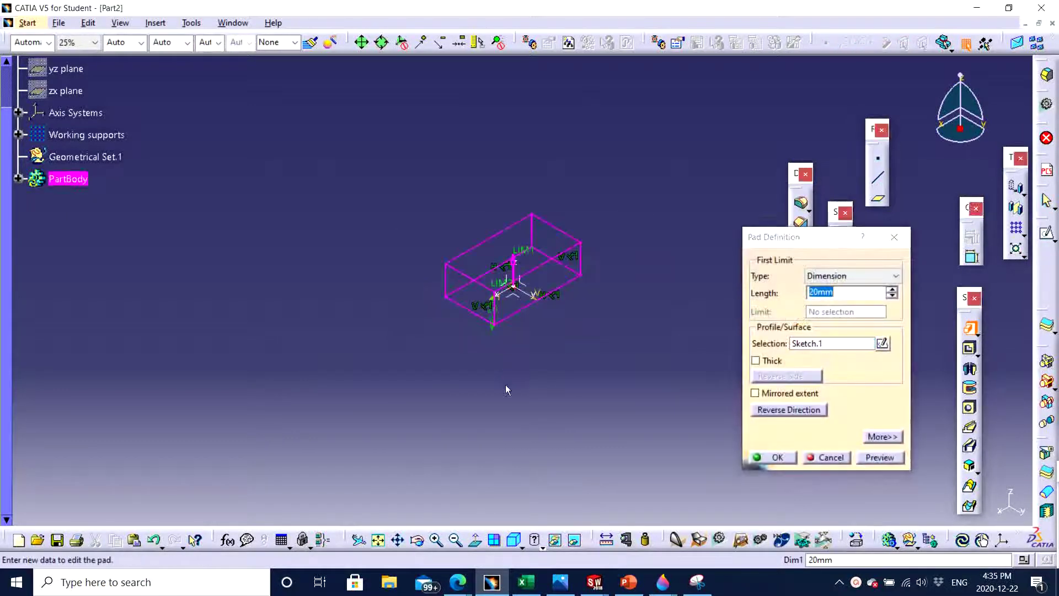
left_click(774, 456)
middle_click_drag(436, 441, 508, 331)
middle_click_drag(423, 386, 615, 364)
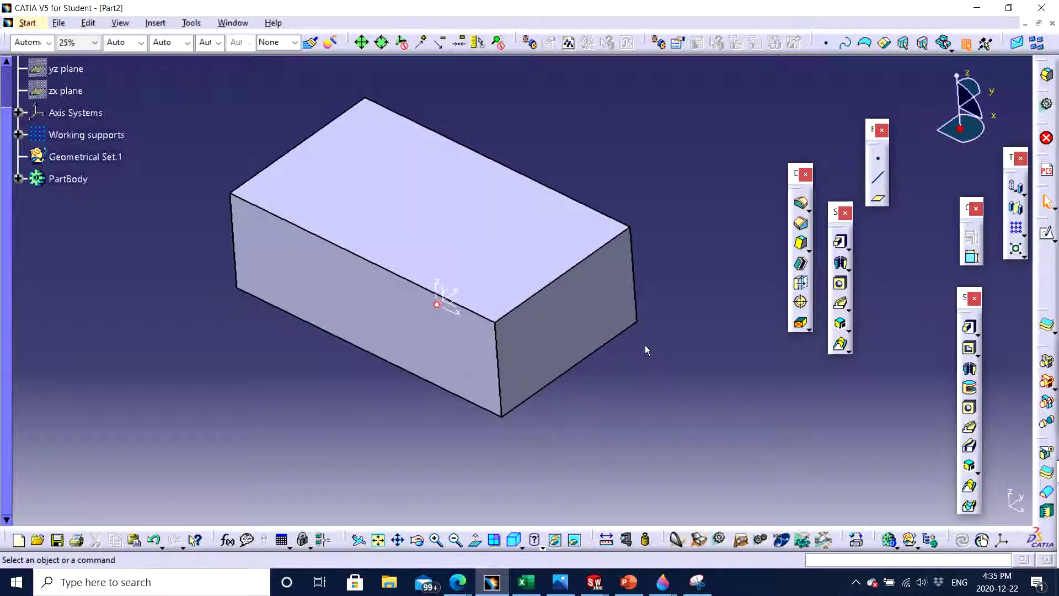
Step: Tear off the Pad flyout as a floating Prisms toolbar, then start and cancel a Hole
left_click(848, 249)
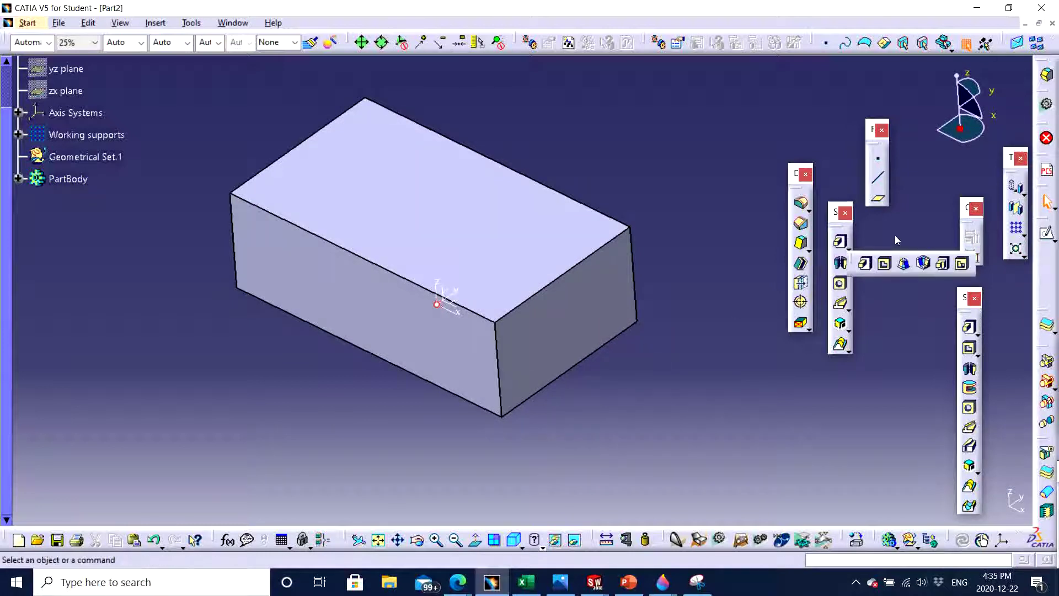
left_click_drag(857, 263, 687, 175)
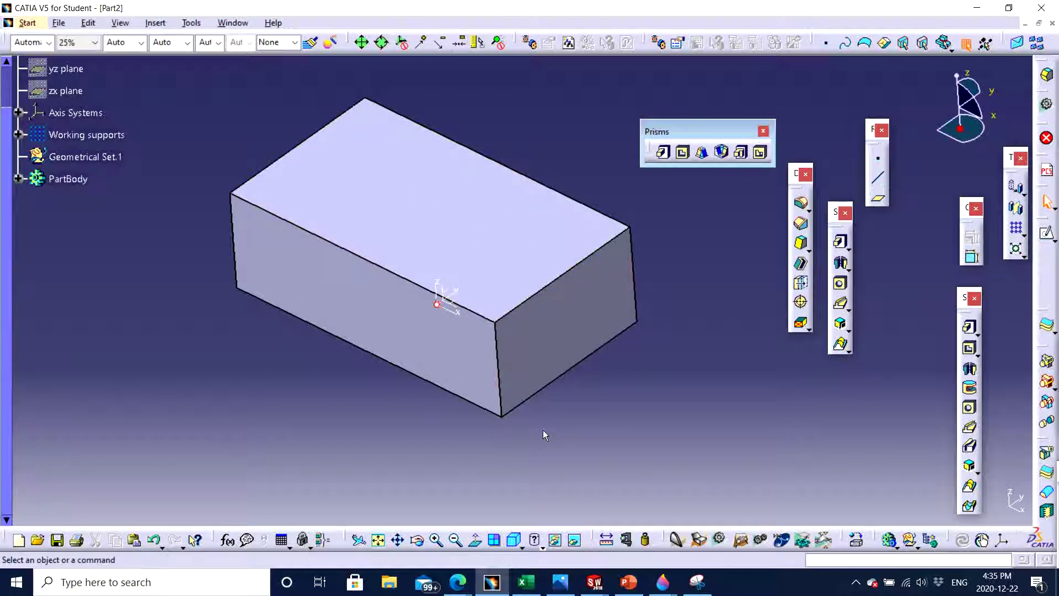
left_click(522, 380)
middle_click_drag(507, 333, 533, 337)
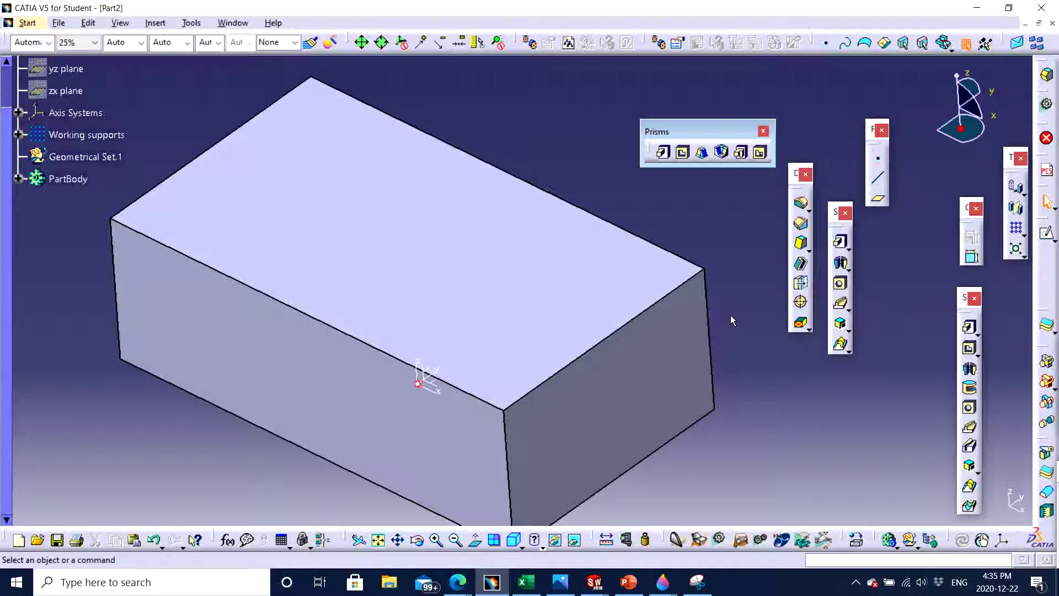
left_click(841, 285)
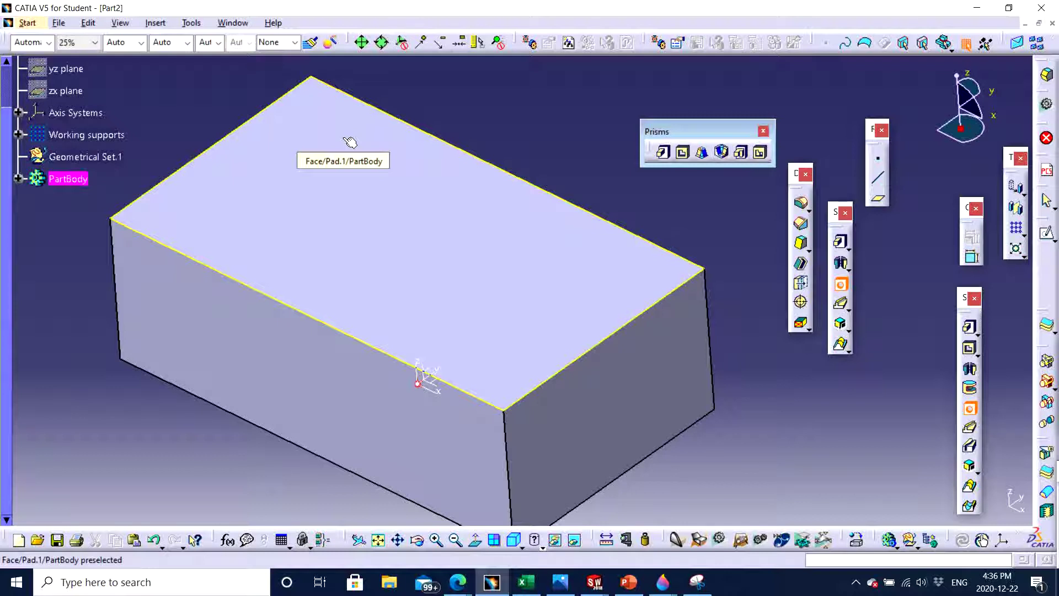
key("Escape")
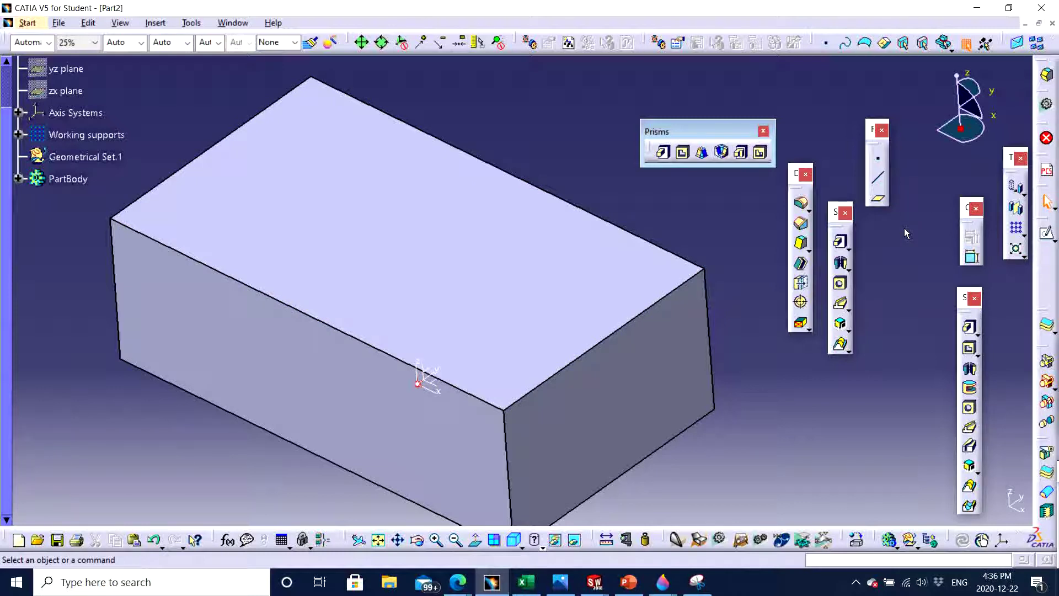
Step: Place an on-plane point on the block's top face with H and V offsets of 0
left_click(881, 165)
middle_click_drag(396, 320, 442, 292)
left_click(945, 359)
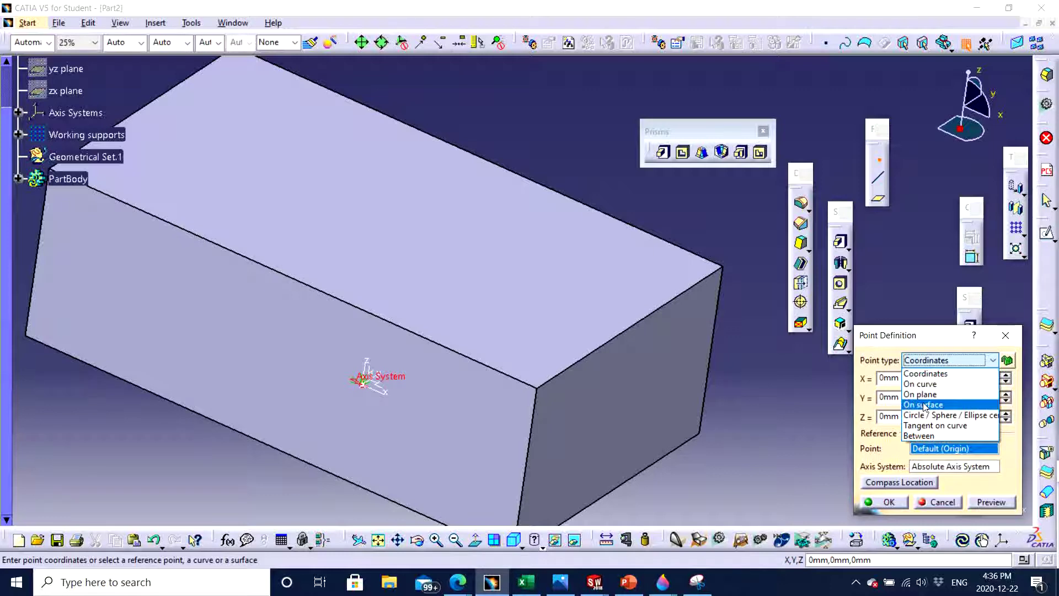
left_click(926, 374)
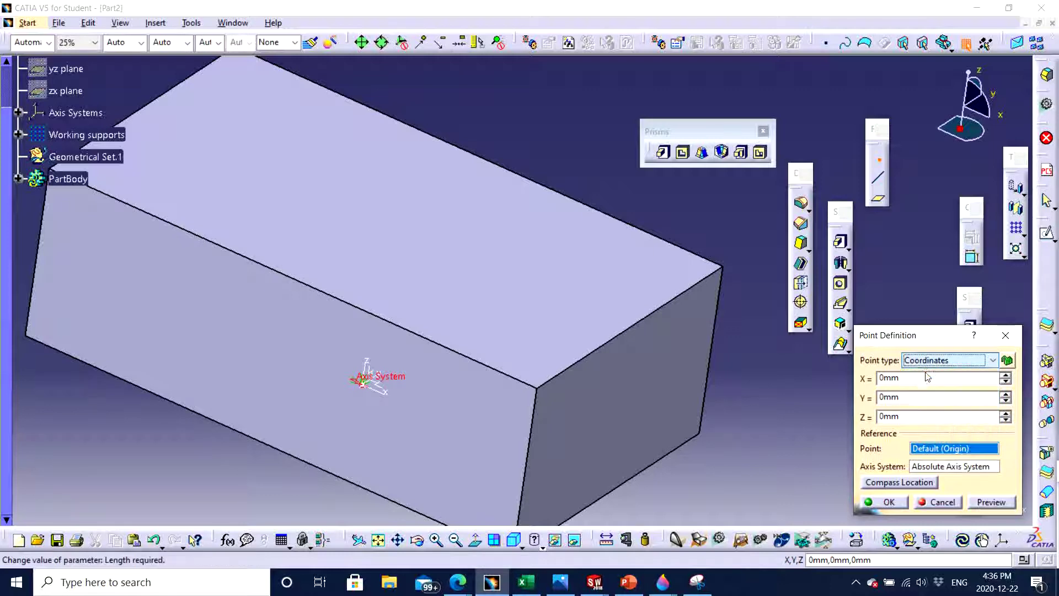
middle_click_drag(493, 310, 493, 328)
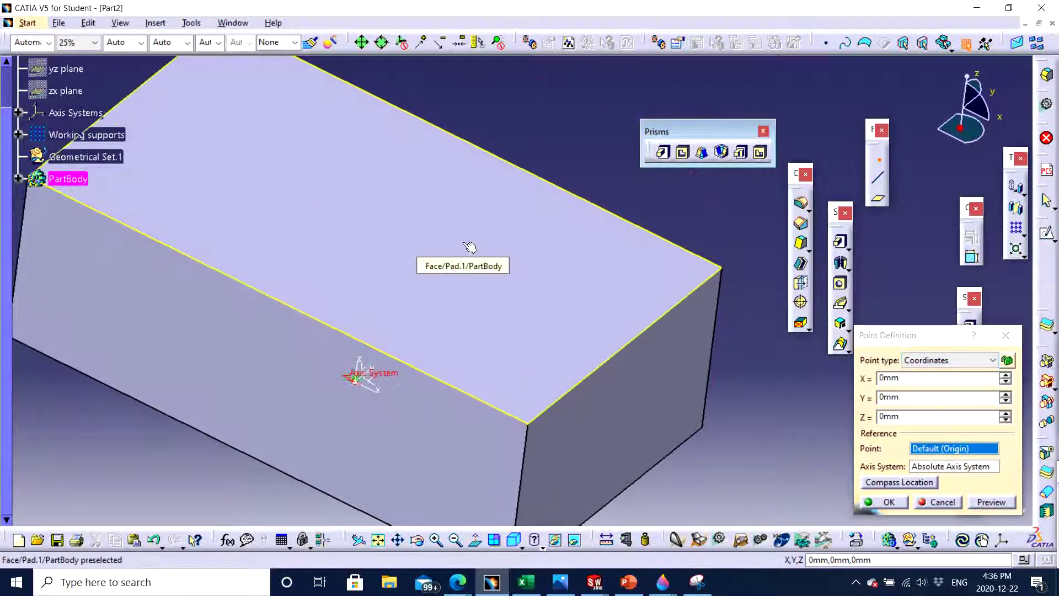
left_click(465, 243)
middle_click_drag(654, 387, 484, 296)
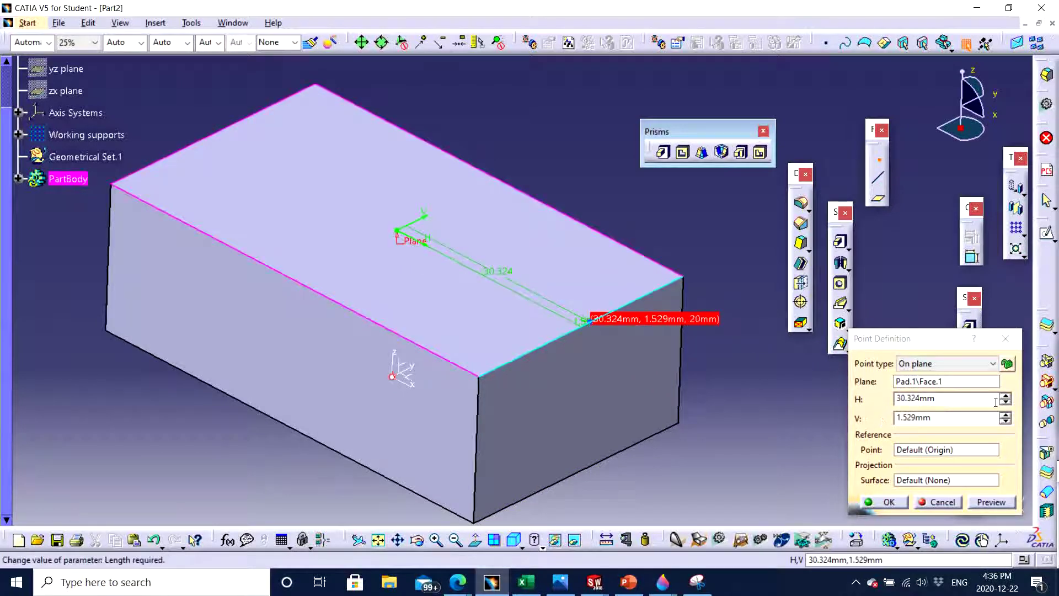
left_click(965, 398)
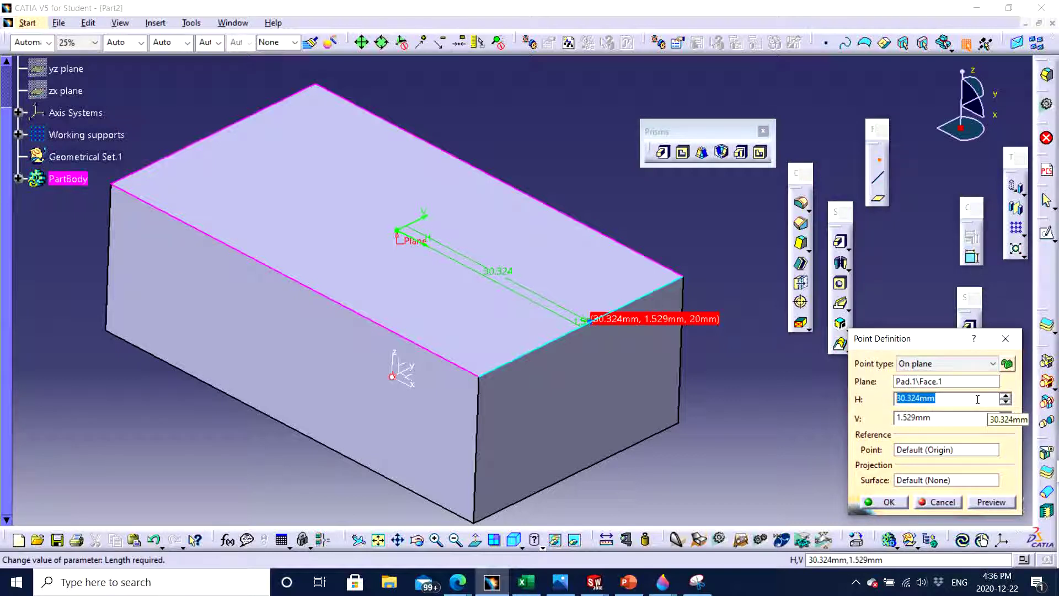
type("0")
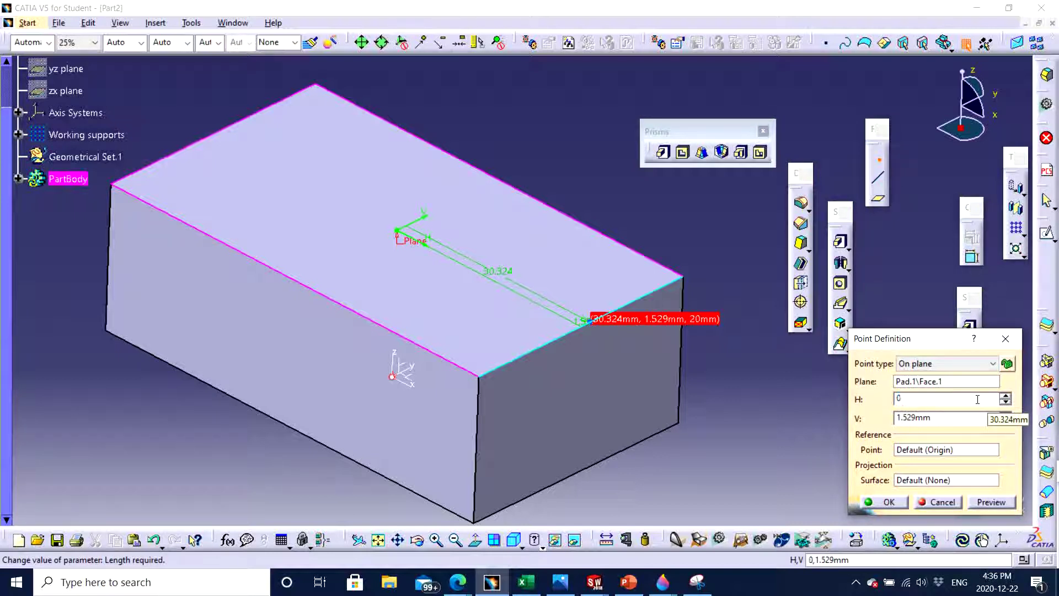
key("Tab")
type("0")
key("Return")
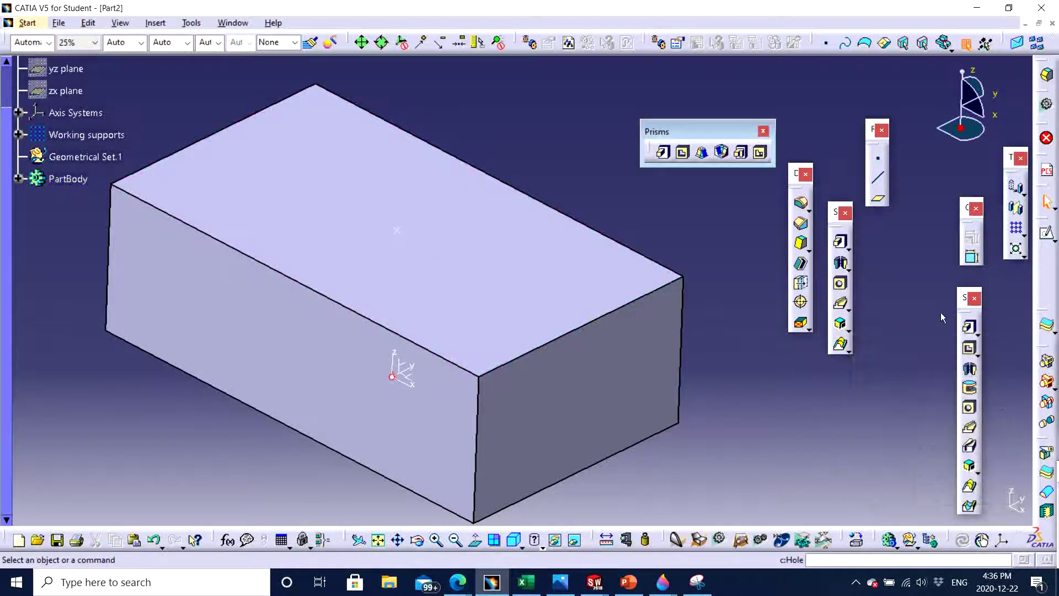
middle_click_drag(467, 386, 405, 162)
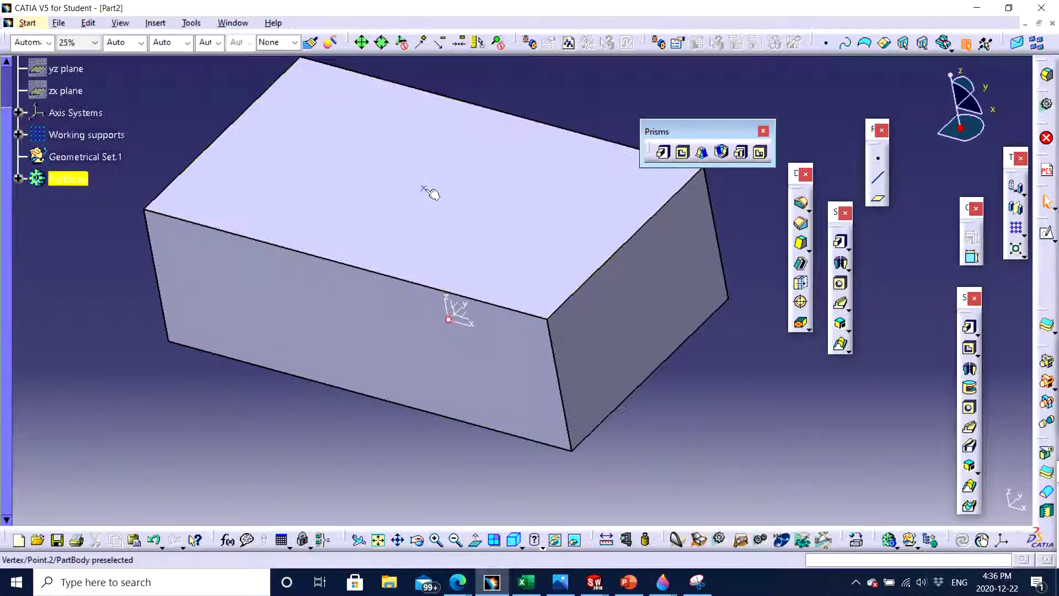
middle_click_drag(432, 193, 482, 234)
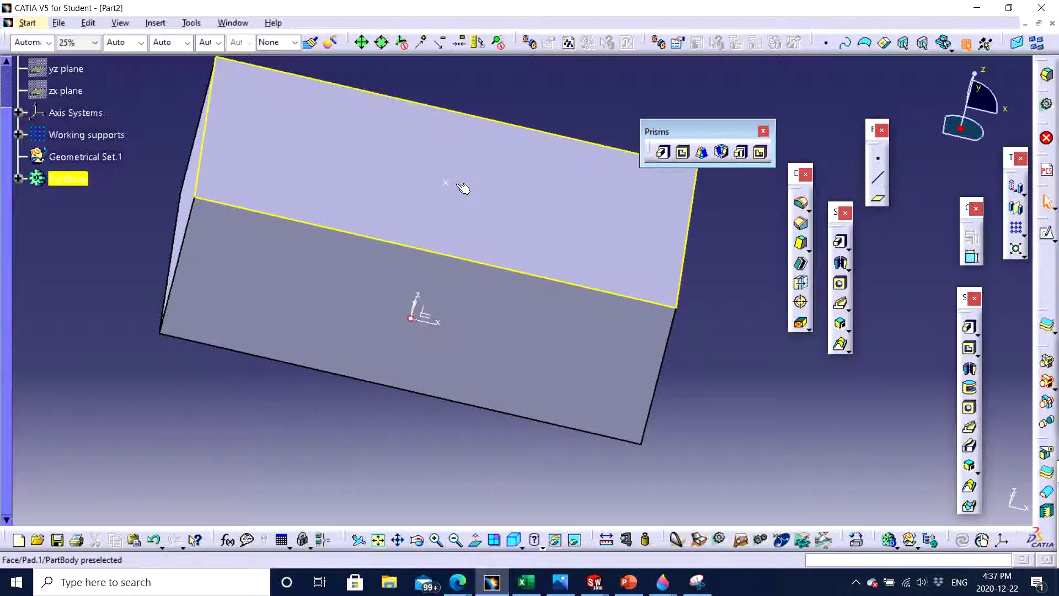
middle_click_drag(561, 307, 409, 224)
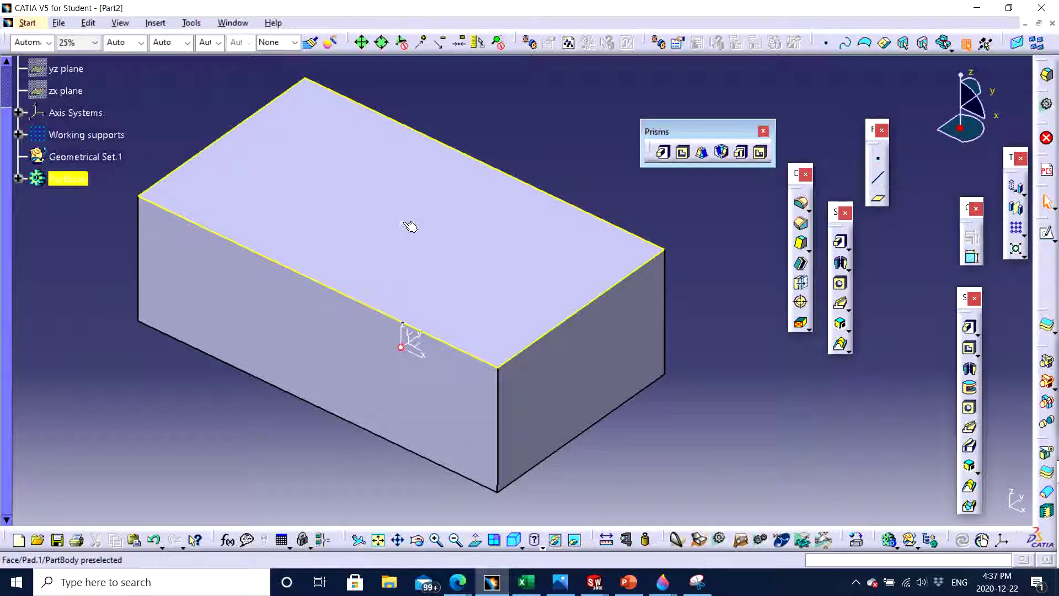
middle_click_drag(561, 346, 594, 312)
left_click(598, 358)
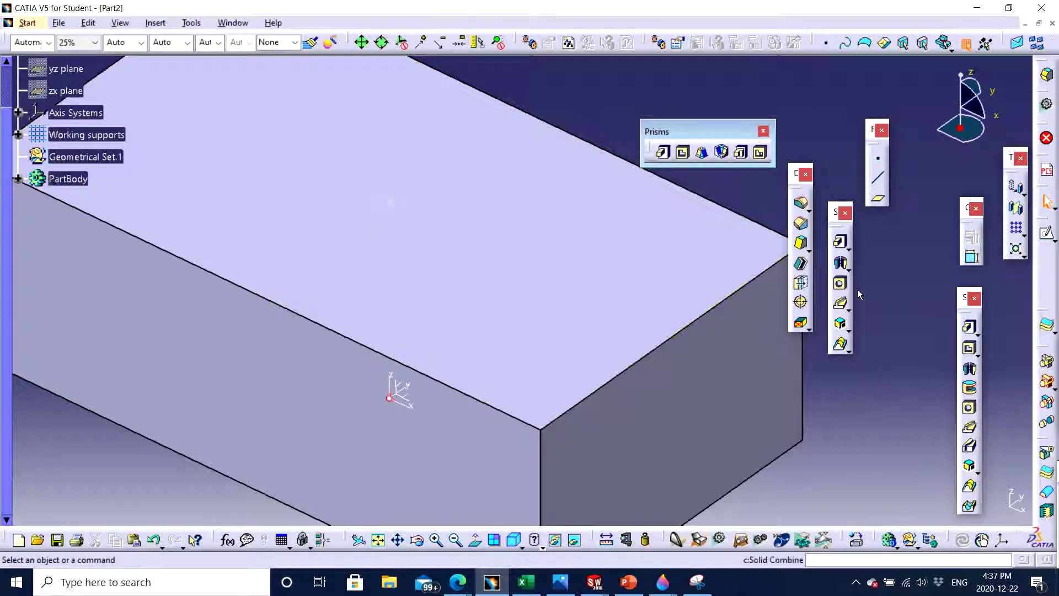
Step: Start a Hole positioned on the block's top face
left_click(841, 285)
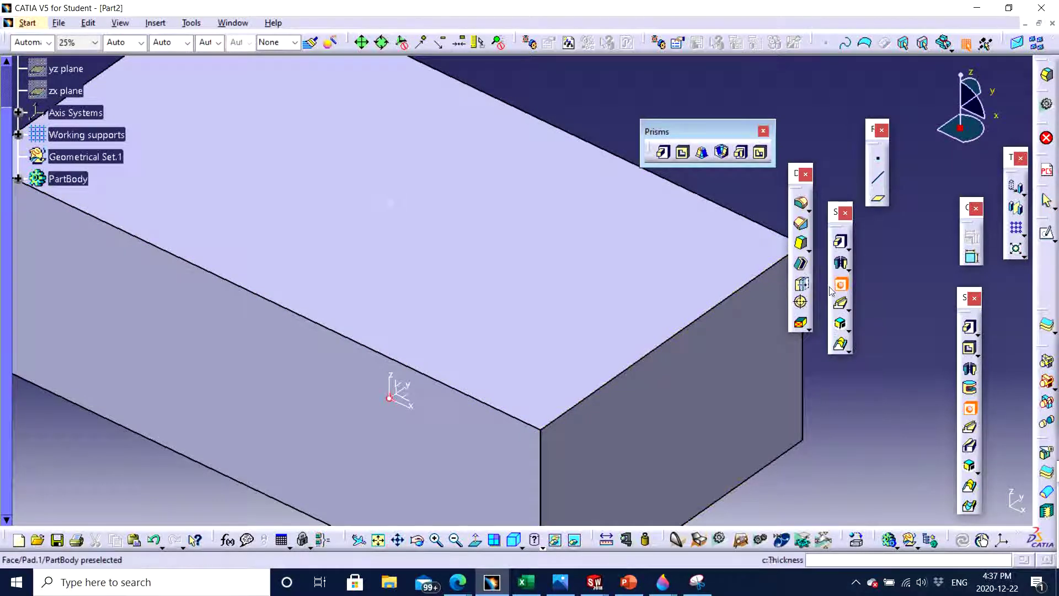
middle_click_drag(445, 251, 535, 249)
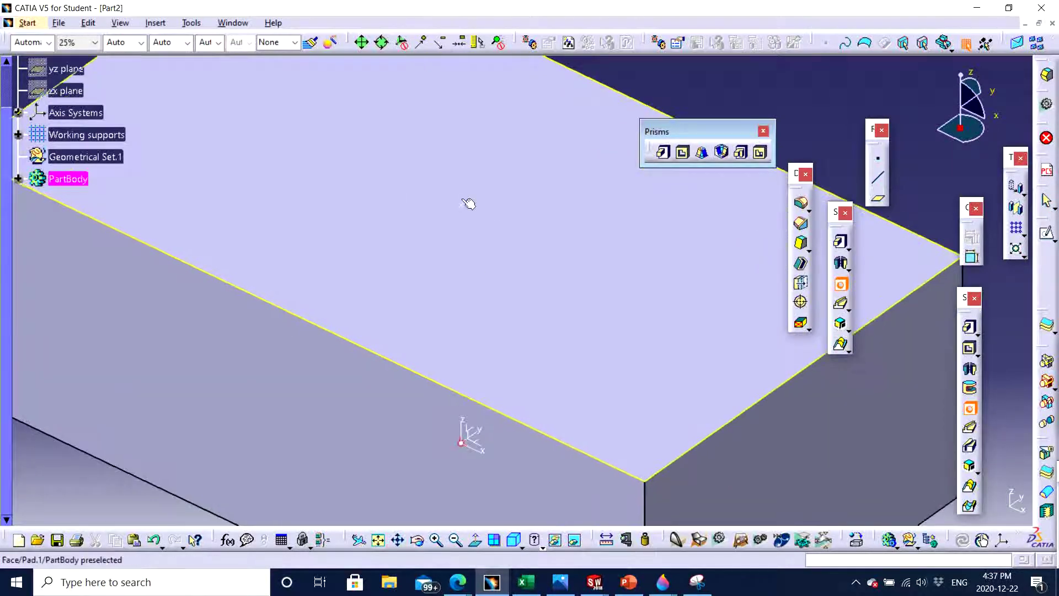
left_click(462, 207)
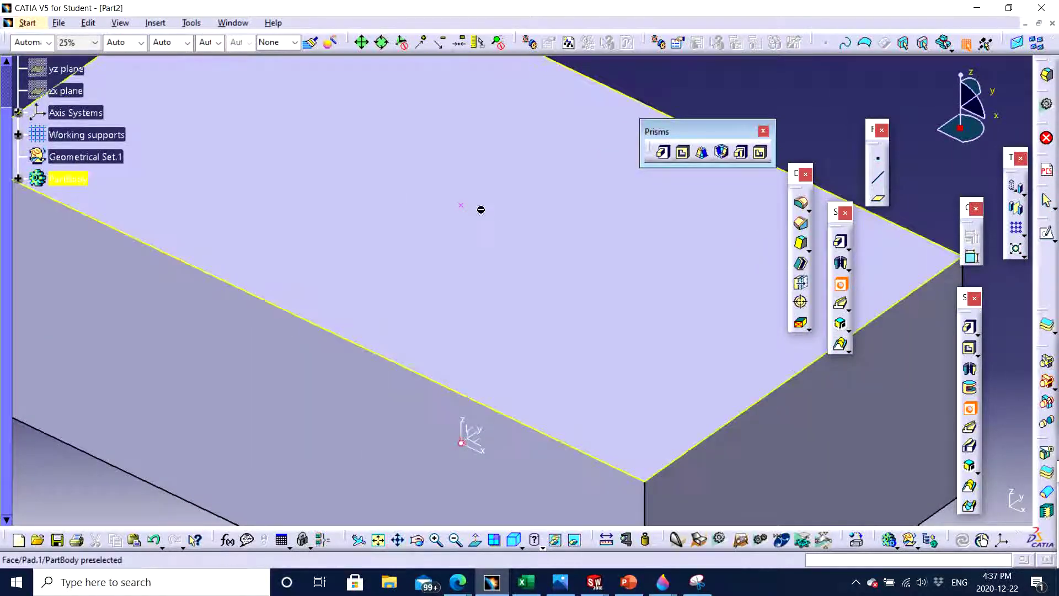
left_click(544, 252)
middle_click_drag(548, 290, 558, 338)
middle_click_drag(570, 229, 488, 218)
Step: Review the Hole Definition Type and Extension settings against the preview
left_click(745, 315)
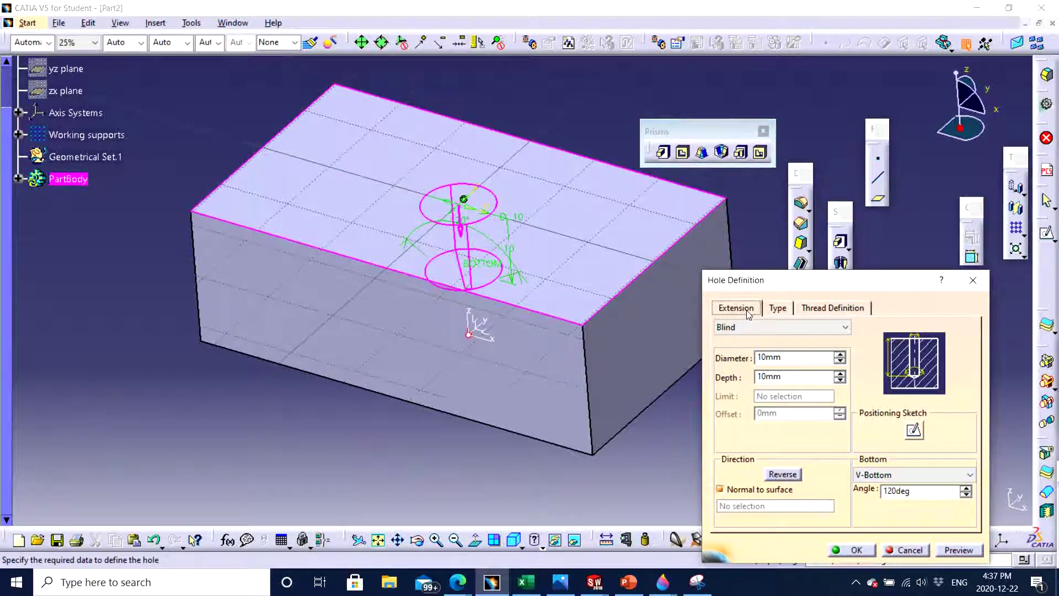
left_click(779, 307)
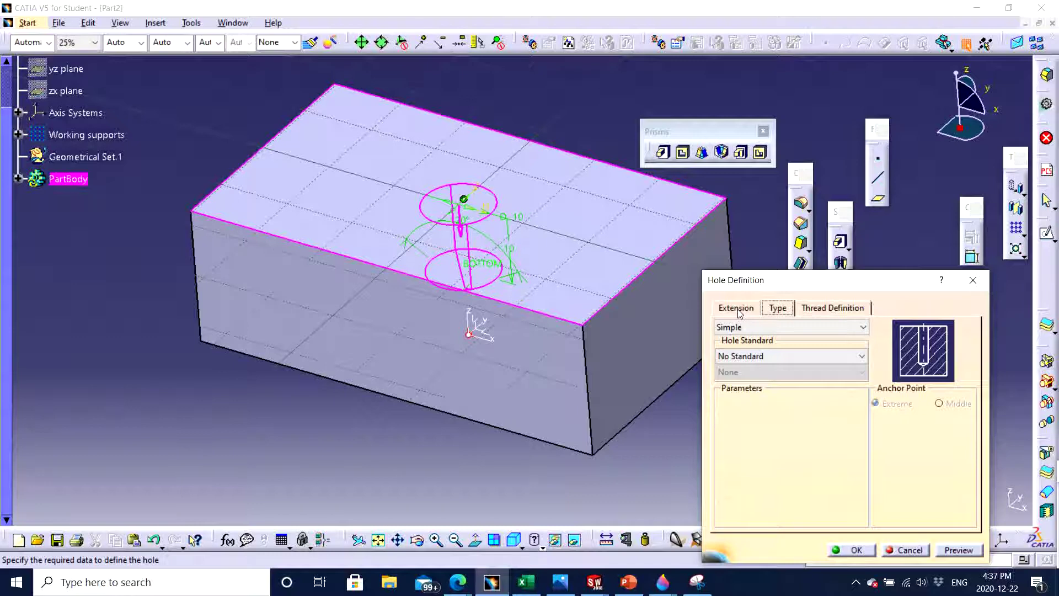
left_click(737, 309)
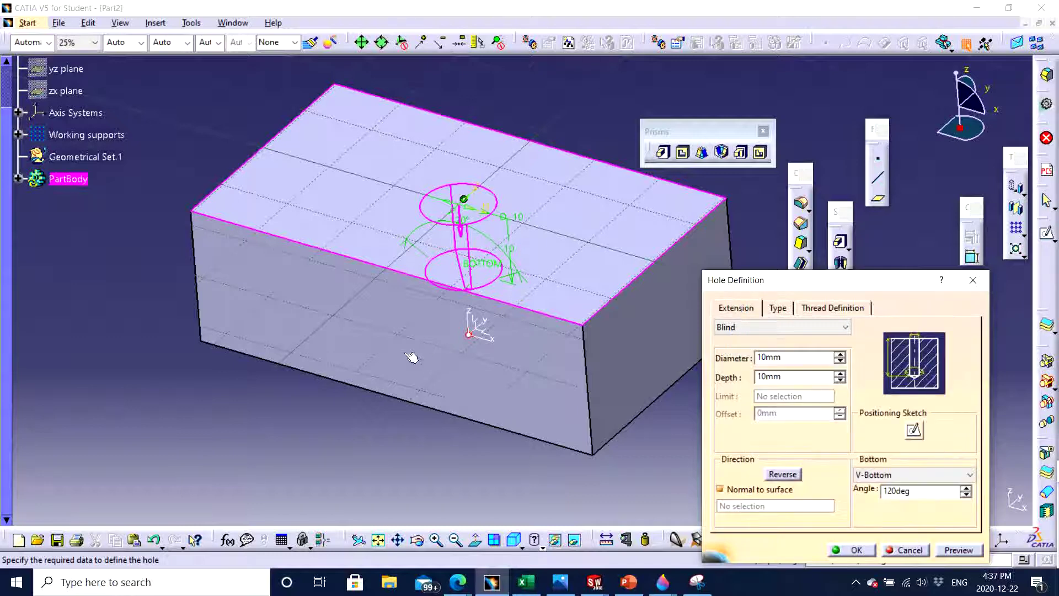
middle_click_drag(414, 357, 504, 303)
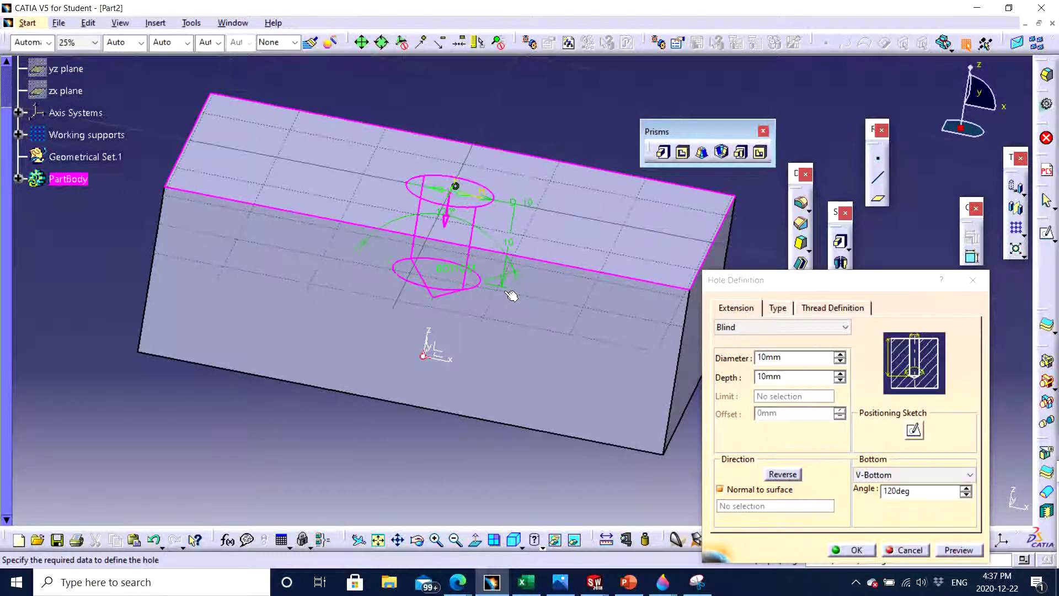
middle_click_drag(511, 296, 477, 329)
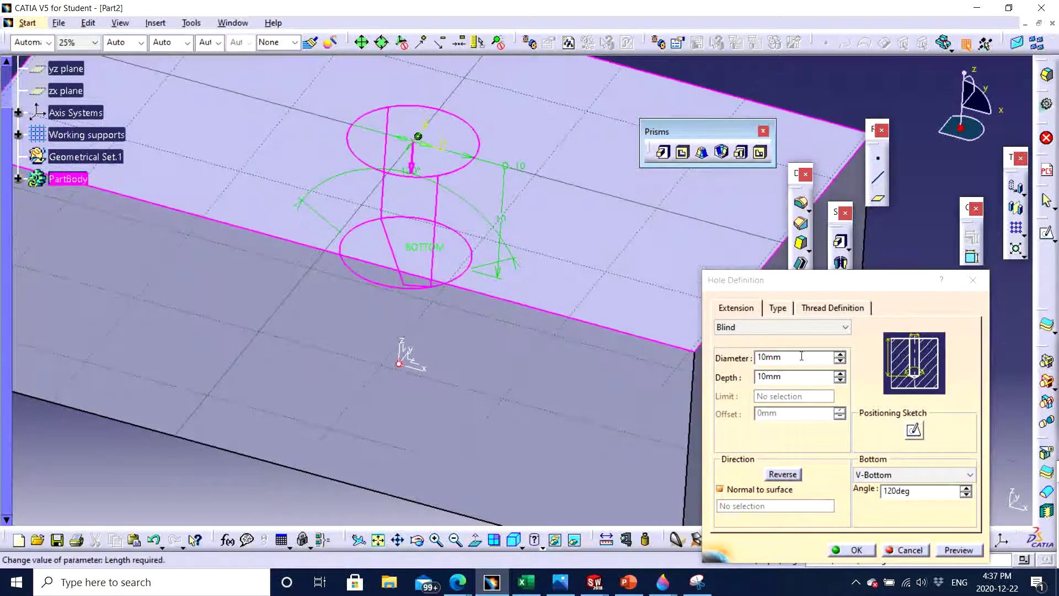
left_click(772, 302)
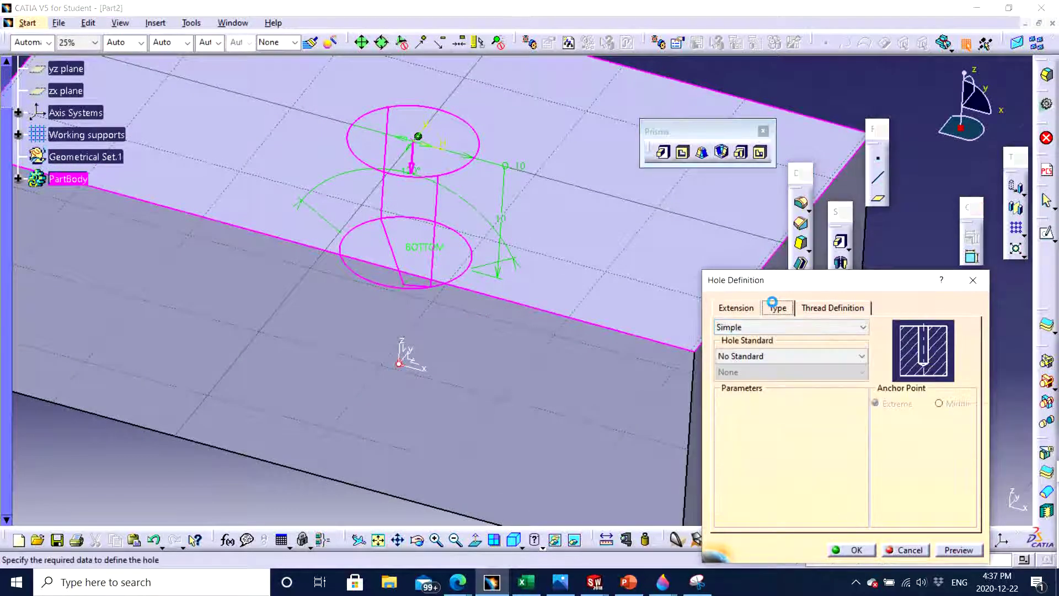
left_click(718, 305)
middle_click_drag(509, 336, 486, 402)
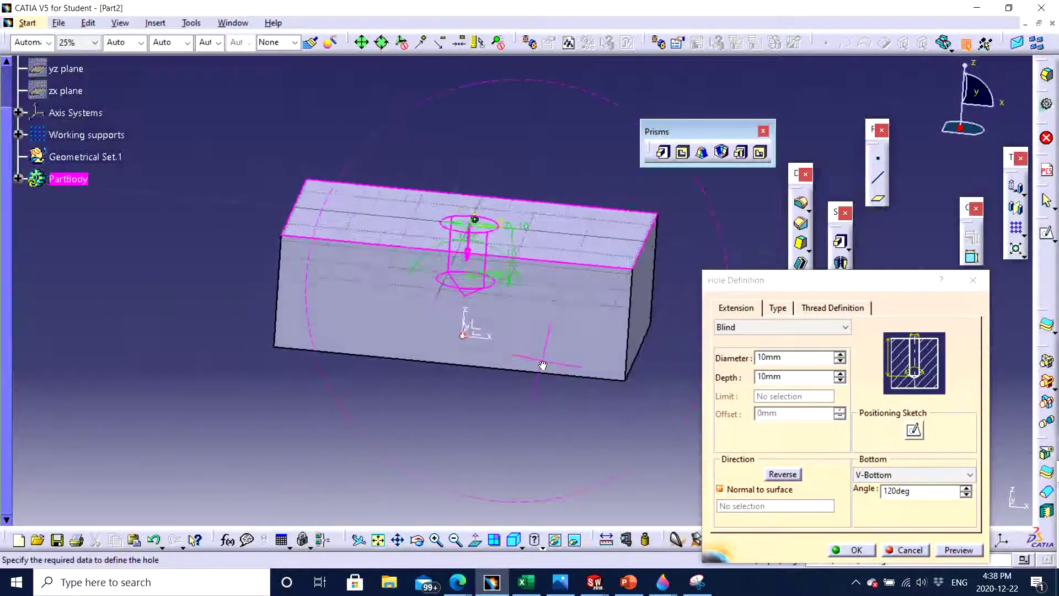
Step: Raise the hole diameter to 13mm and the depth by one millimetre
left_click(841, 355)
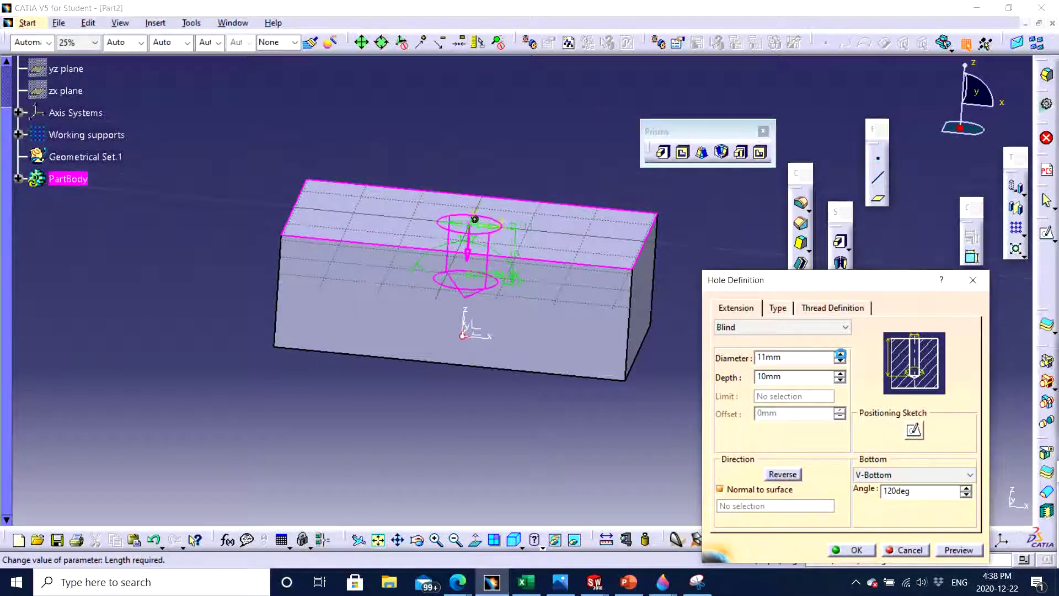
left_click(841, 355)
left_click(841, 355)
left_click(841, 374)
Step: Set the hole extension to Up To Next and preview it
left_click(784, 327)
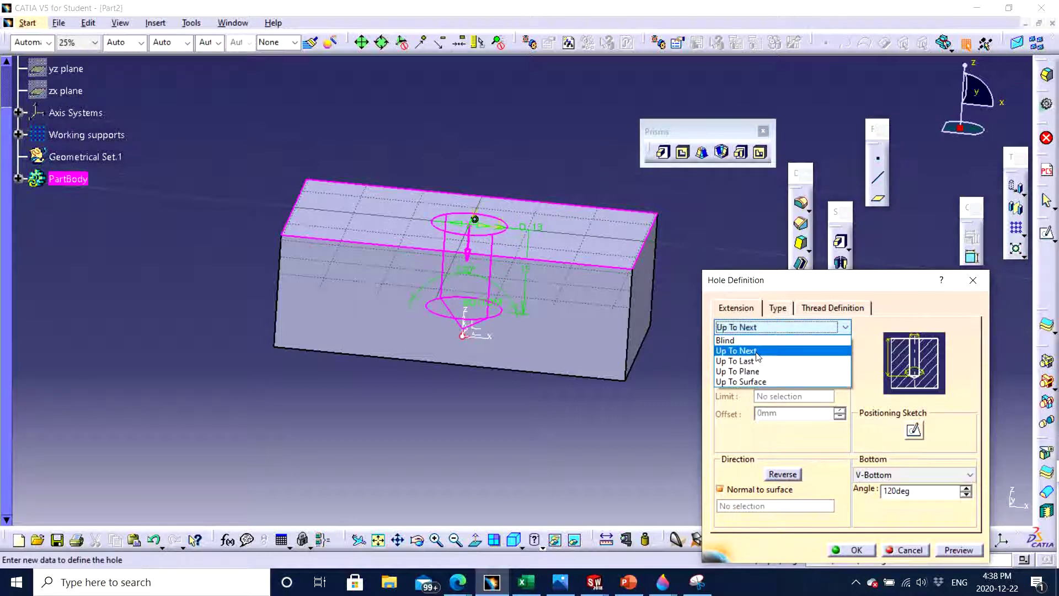
left_click(757, 351)
left_click(764, 327)
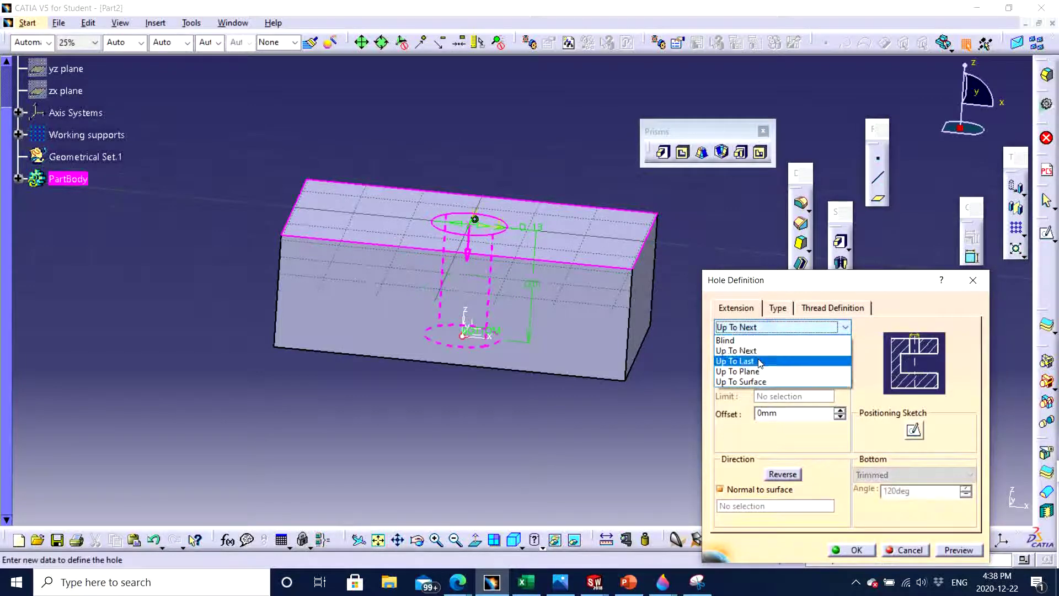
left_click(760, 329)
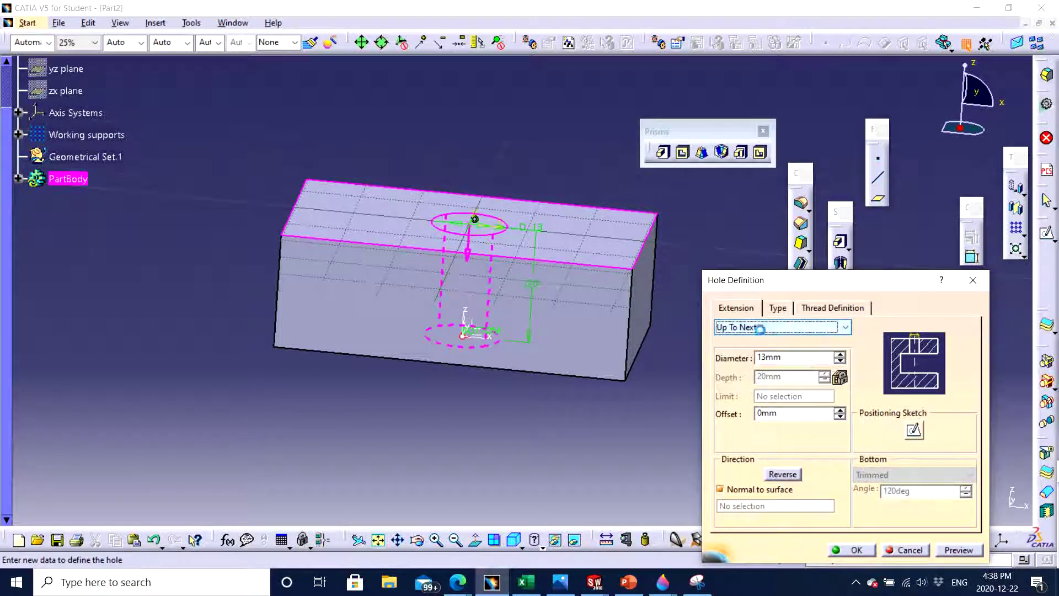
left_click(957, 553)
middle_click_drag(558, 291, 485, 490)
middle_click_drag(528, 307, 554, 150)
Step: Change the hole type to Tapered
left_click(777, 310)
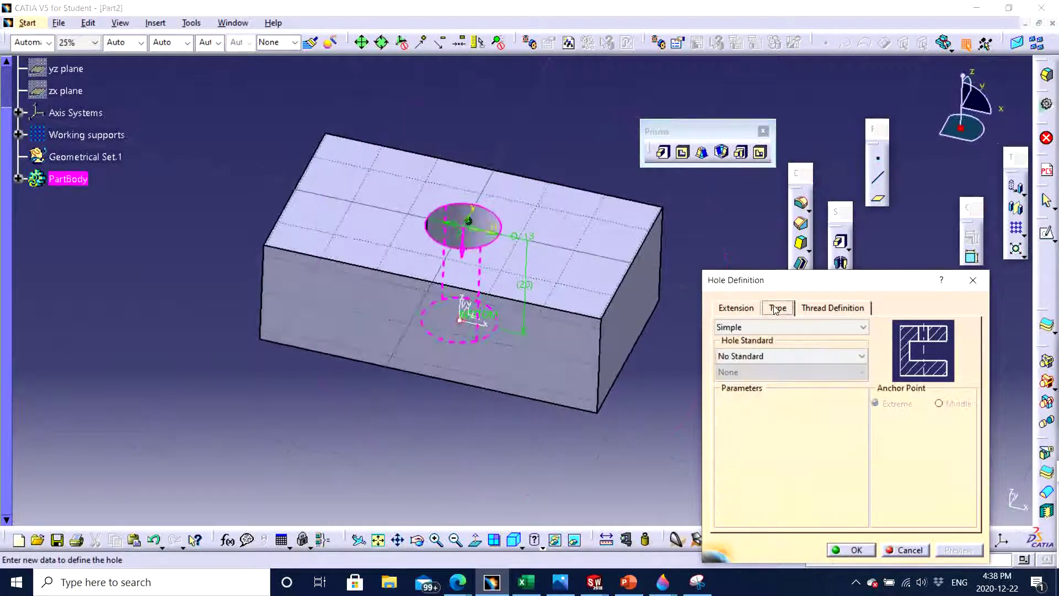
left_click(805, 328)
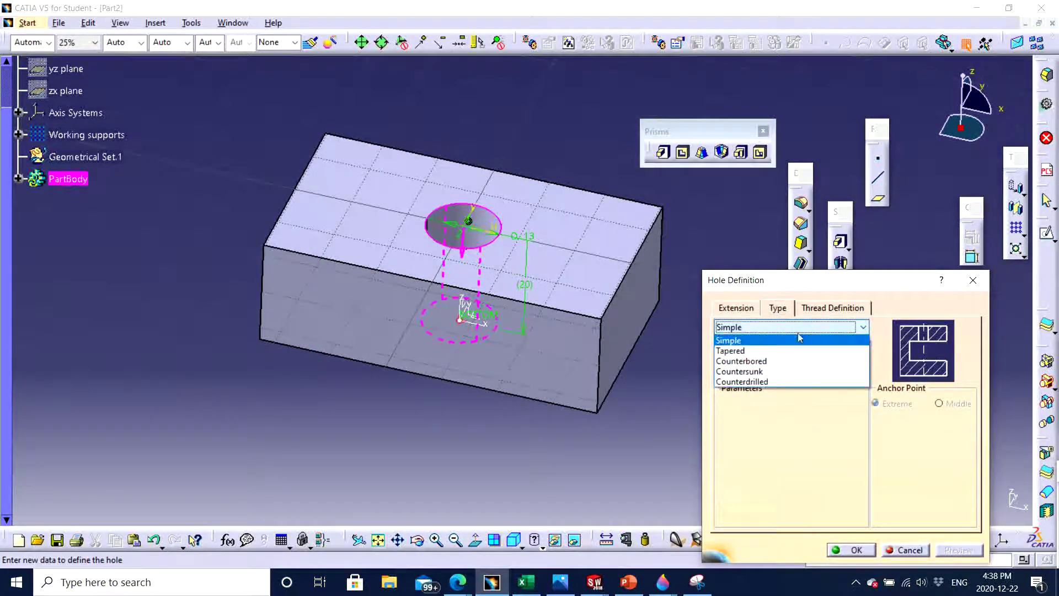
left_click(740, 351)
middle_click_drag(491, 380, 450, 295)
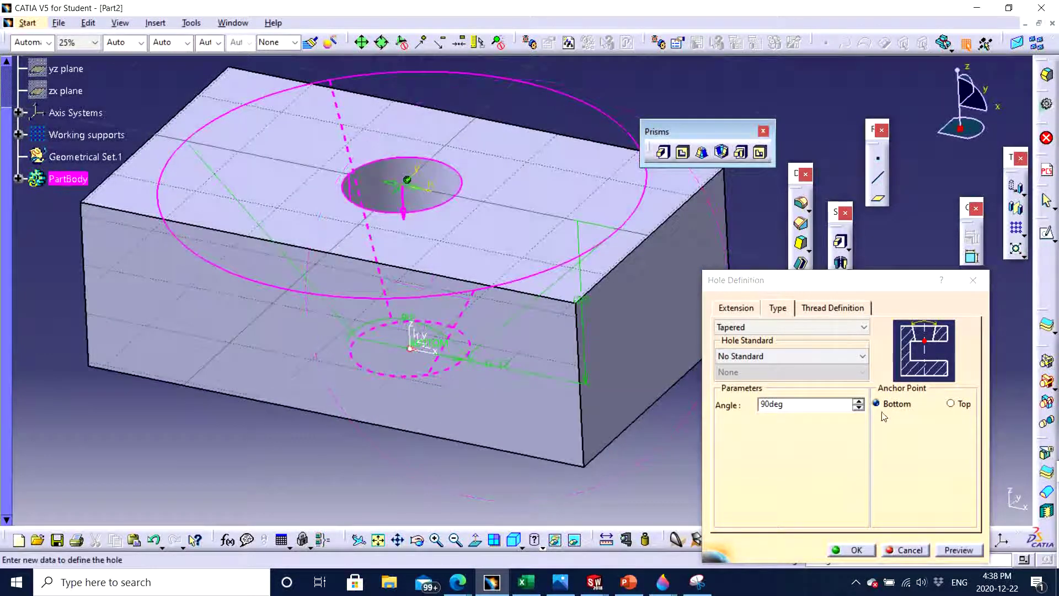
Step: Lower the taper angle to 30deg and preview the cone-shaped hole
left_click(858, 408)
left_click(858, 409)
left_click(858, 408)
left_click(858, 409)
left_click(858, 409)
left_click(858, 409)
middle_click_drag(338, 368, 548, 363)
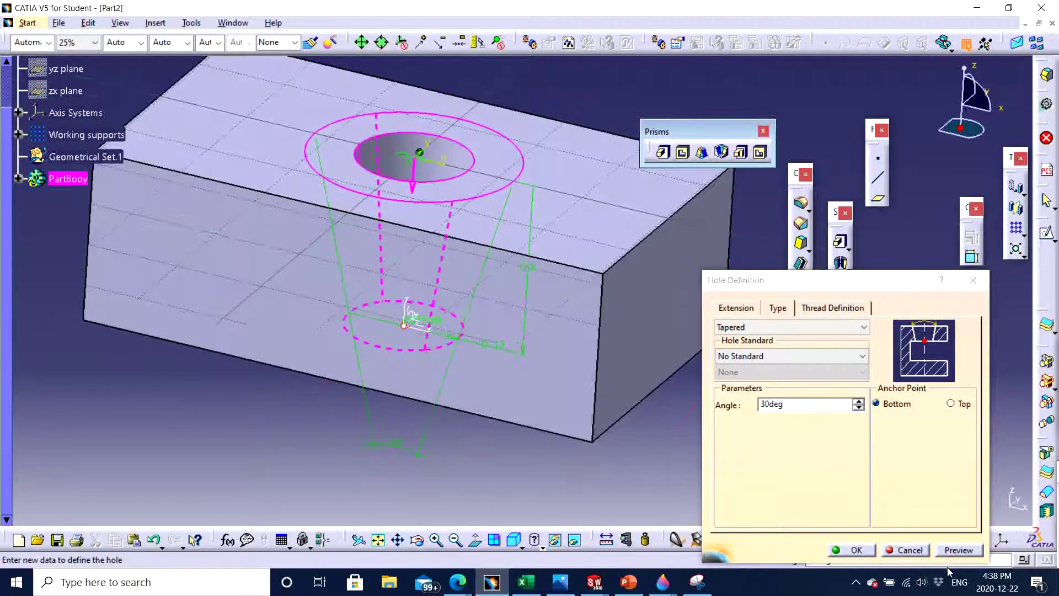
left_click(955, 551)
mouse_move(654, 368)
middle_mouse_down()
mouse_move(533, 218)
mouse_move(456, 408)
mouse_move(518, 366)
mouse_move(494, 230)
mouse_move(512, 242)
mouse_move(421, 439)
mouse_move(366, 461)
mouse_move(399, 405)
mouse_move(466, 442)
mouse_move(494, 326)
mouse_move(475, 407)
mouse_move(435, 476)
mouse_move(461, 402)
mouse_move(498, 402)
mouse_move(507, 403)
mouse_move(492, 475)
mouse_move(504, 429)
mouse_move(450, 425)
mouse_move(441, 444)
mouse_move(467, 393)
mouse_move(487, 249)
middle_mouse_up()
Step: Orbit around the 30deg tapered hole preview from several sides, then open the hole type list
middle_click_drag(421, 403, 547, 178)
middle_click_drag(609, 313, 408, 194)
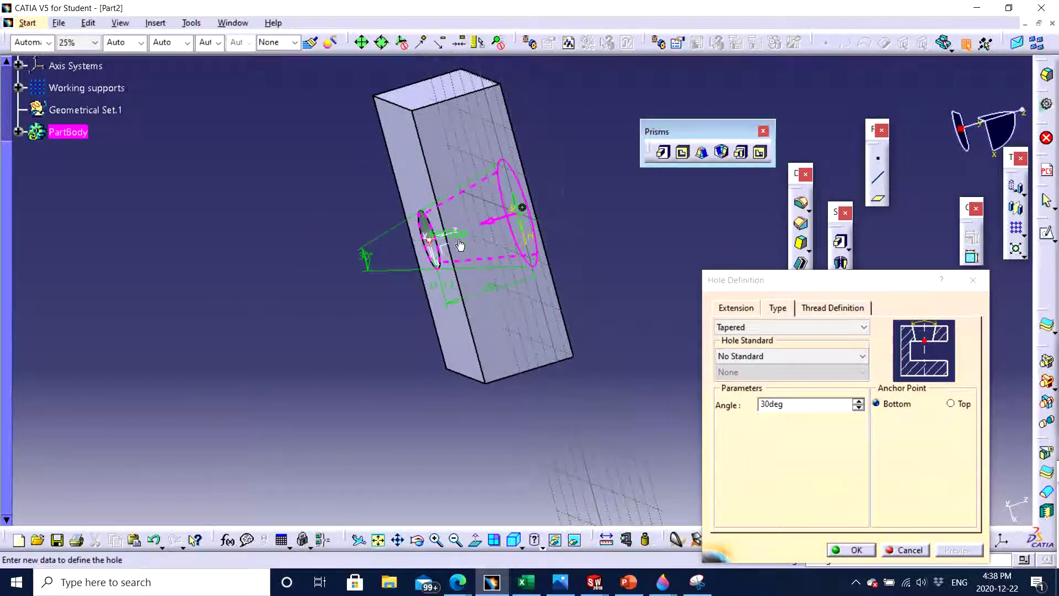
middle_click_drag(363, 283, 572, 308)
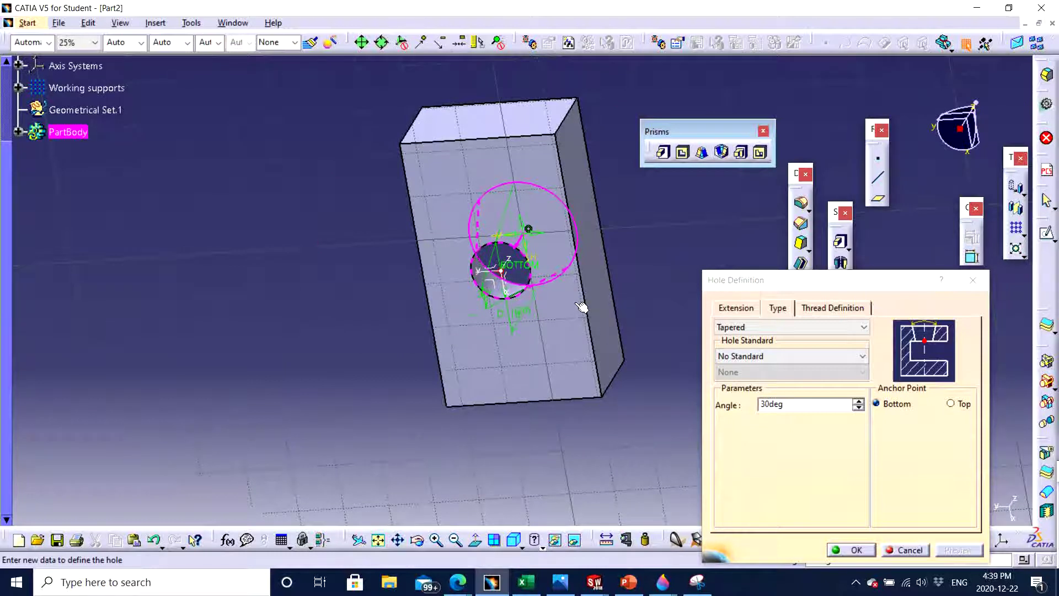
middle_click_drag(597, 359, 451, 370)
middle_click_drag(547, 198, 496, 344)
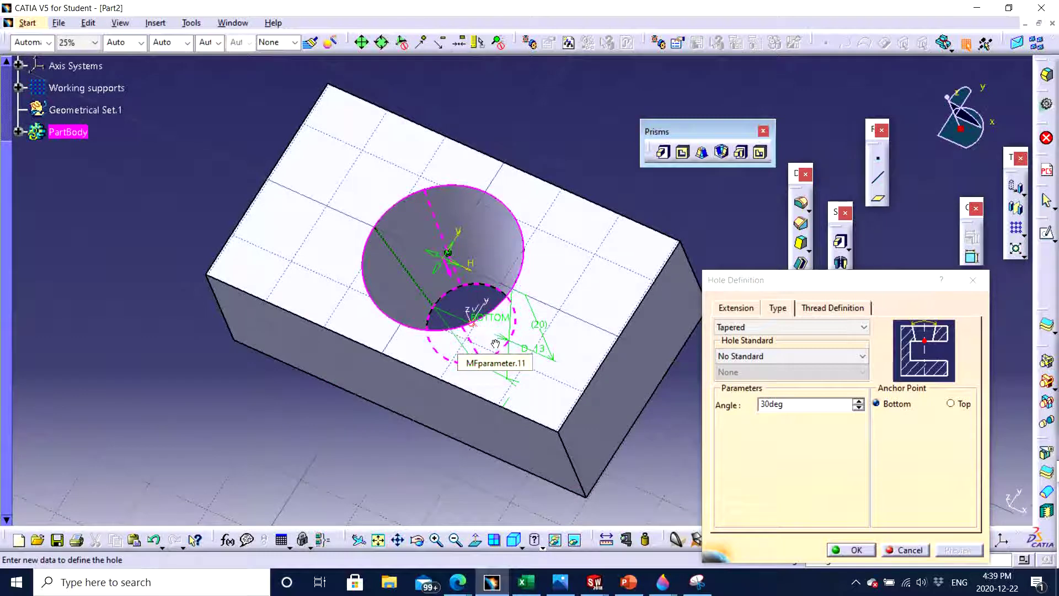
middle_click_drag(394, 405, 462, 412)
middle_click_drag(587, 293, 469, 280)
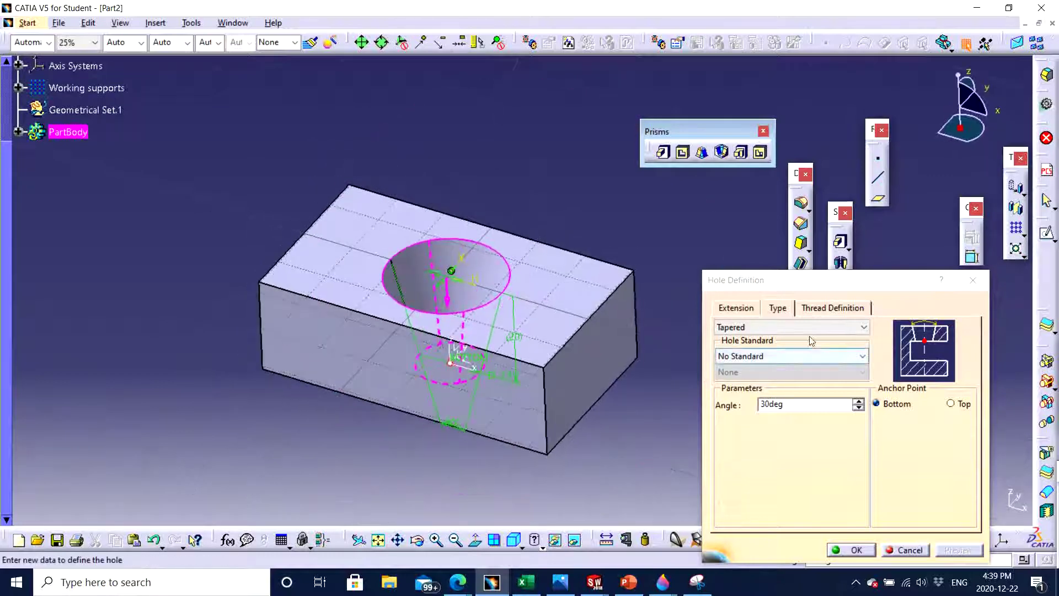
left_click(775, 329)
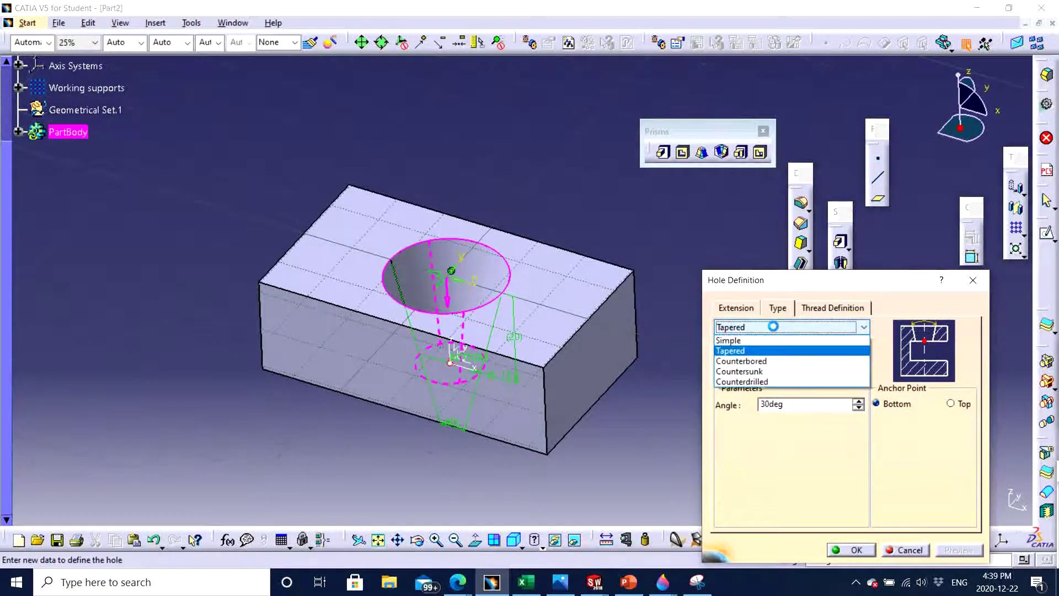
Step: Switch the hole type to Counterbored and preview it
left_click(764, 362)
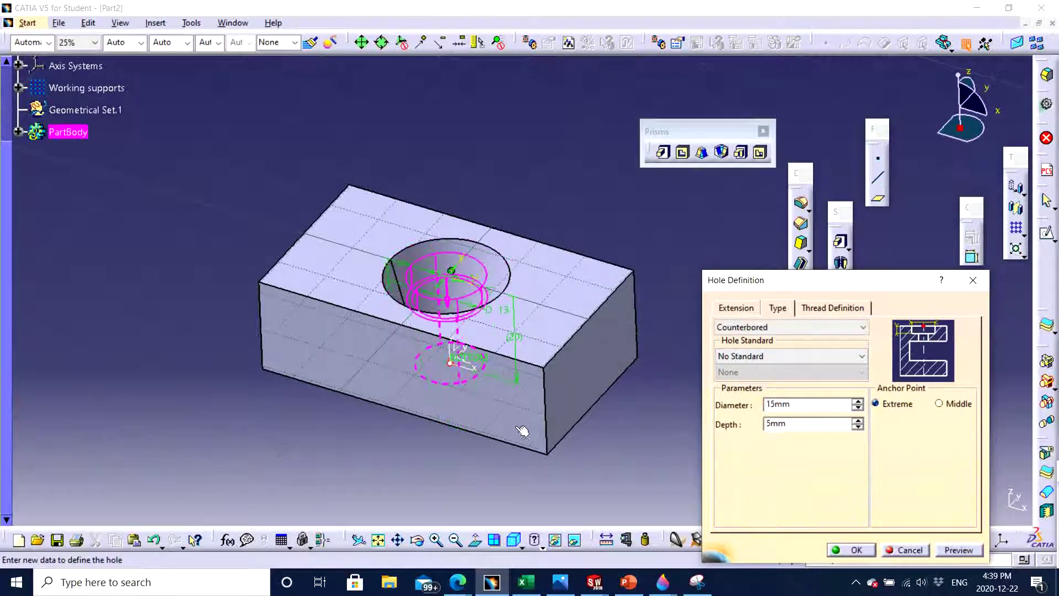
middle_click_drag(486, 394, 475, 371)
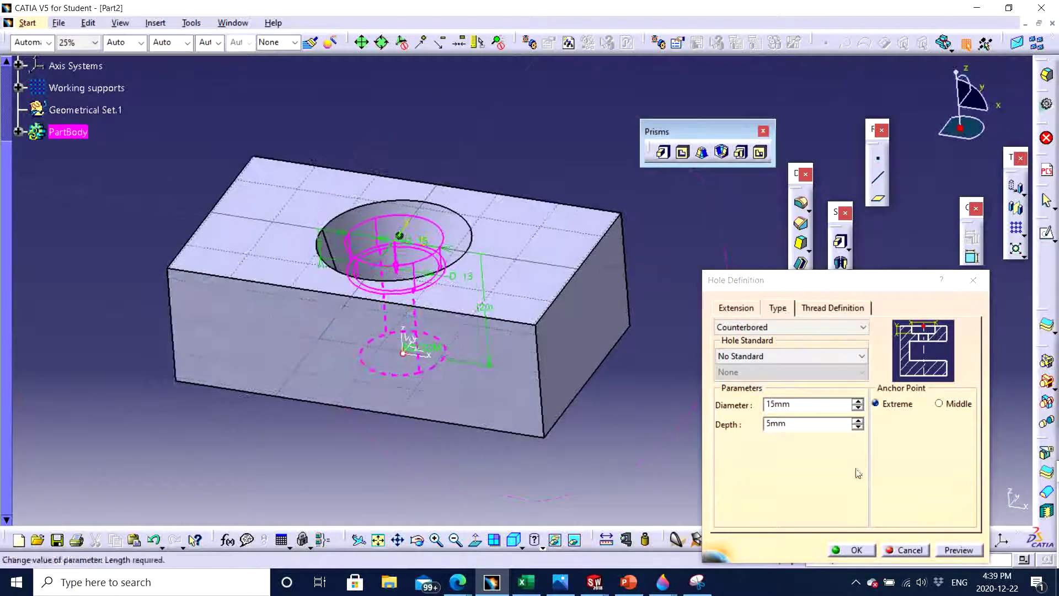
left_click(959, 551)
middle_click_drag(618, 352, 462, 296)
middle_click_drag(495, 372, 472, 353)
Step: Widen the counterbore diameter to 18mm and preview it
left_click(859, 409)
left_click(859, 408)
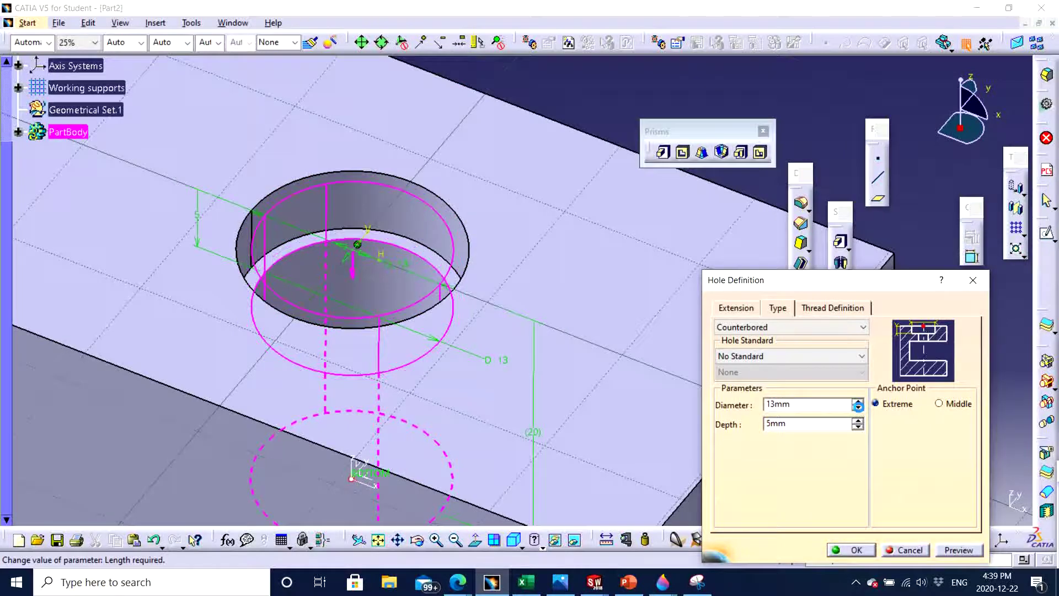
left_click(858, 402)
left_click(858, 402)
left_click(857, 402)
left_click(858, 402)
left_click(858, 401)
middle_click_drag(583, 409, 492, 405)
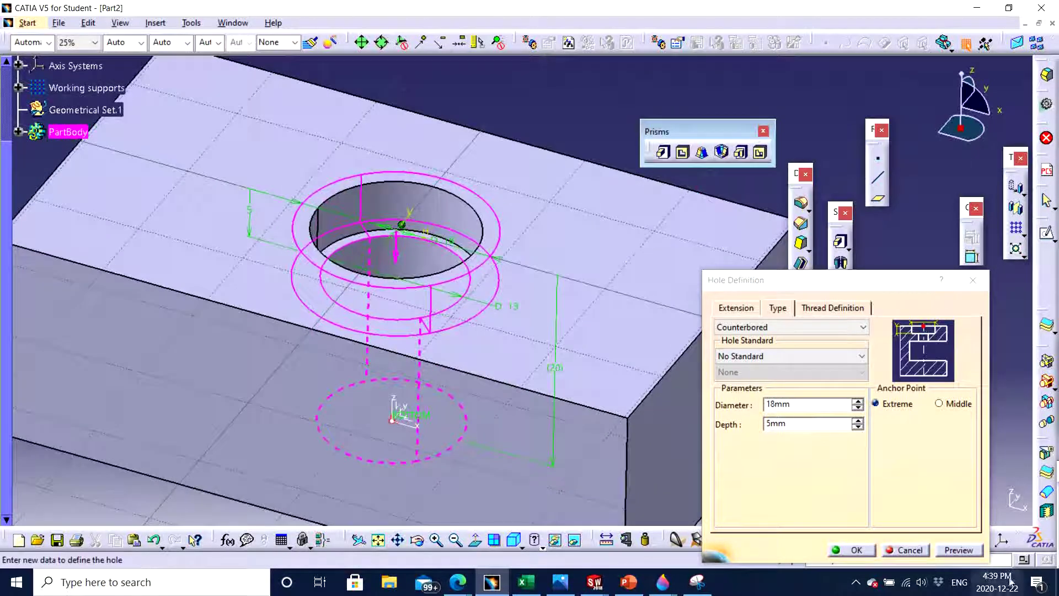
left_click(959, 550)
middle_click_drag(421, 303, 382, 232)
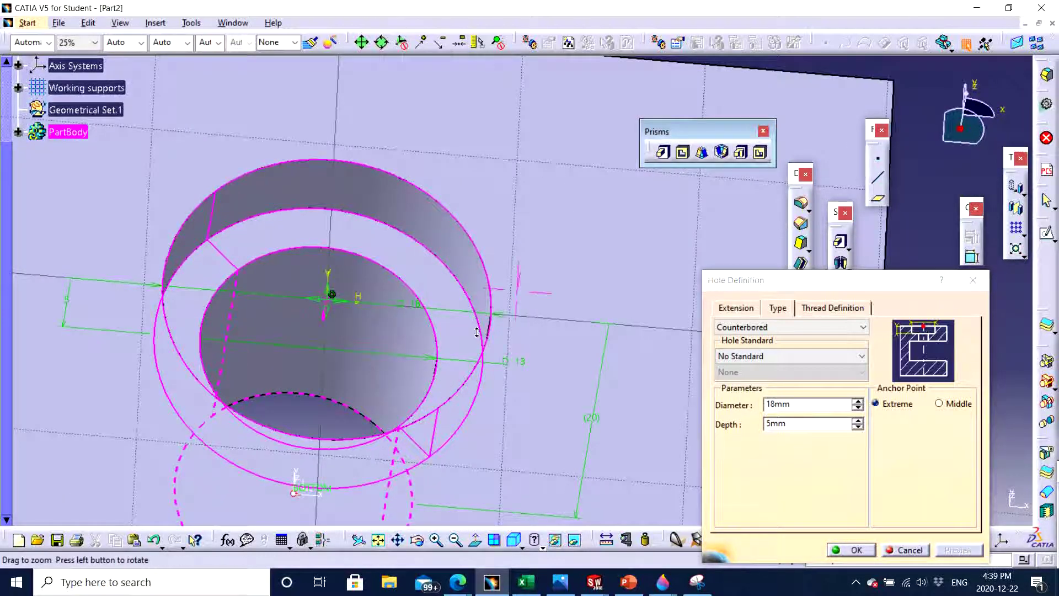
middle_click_drag(476, 332, 432, 321)
middle_click_drag(503, 348, 401, 238)
middle_click_drag(451, 326, 366, 308)
mouse_move(507, 339)
middle_mouse_down()
mouse_move(495, 437)
mouse_move(583, 325)
mouse_move(631, 201)
mouse_move(522, 343)
mouse_move(516, 326)
middle_mouse_up()
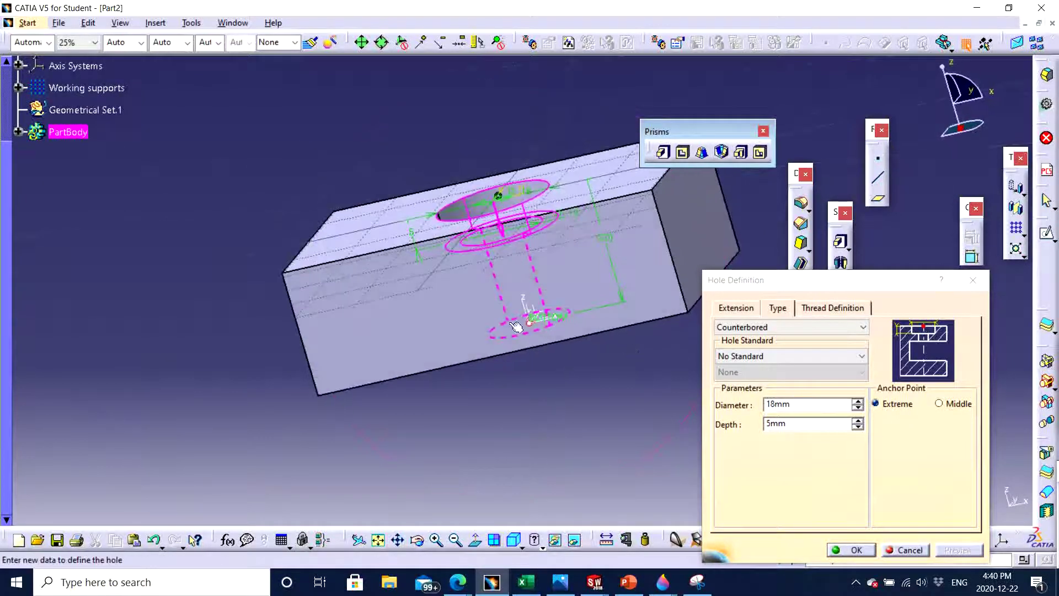
Step: Deepen the counterbore to 9mm
left_click(858, 421)
left_click(858, 421)
left_click(858, 421)
left_click(858, 421)
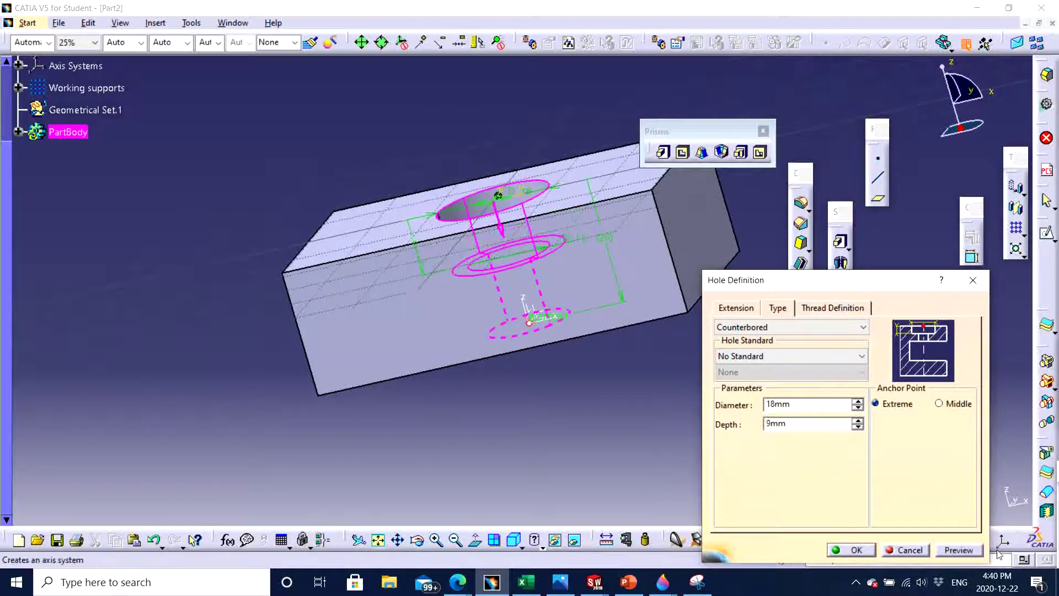
middle_click_drag(491, 257, 502, 286)
mouse_move(573, 341)
middle_mouse_down()
mouse_move(543, 379)
mouse_move(557, 337)
middle_mouse_up()
left_click(743, 304)
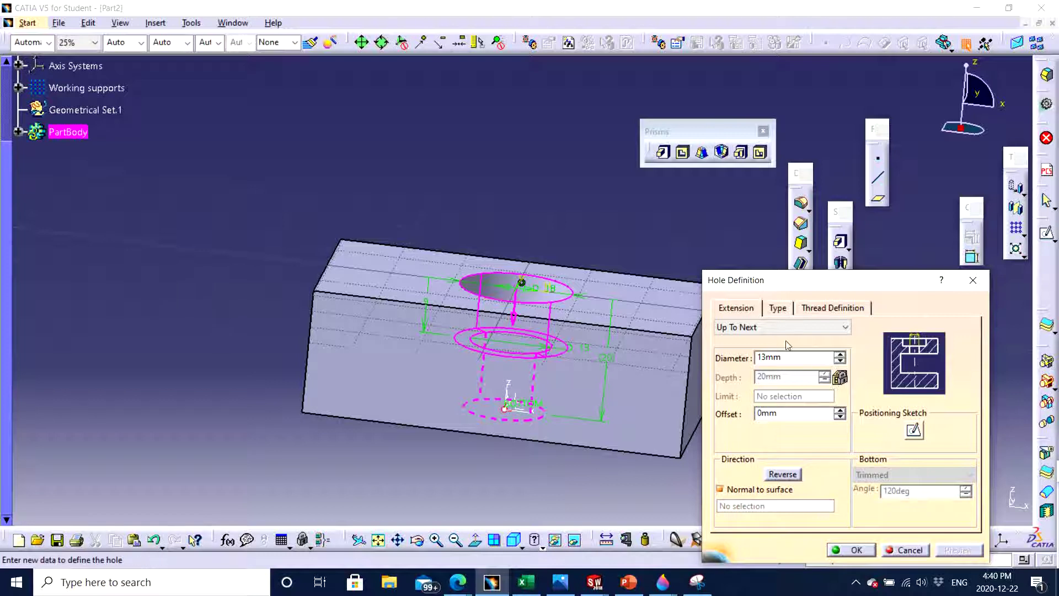
Step: Change the hole extension to Blind with a 19mm depth and preview it
left_click(775, 330)
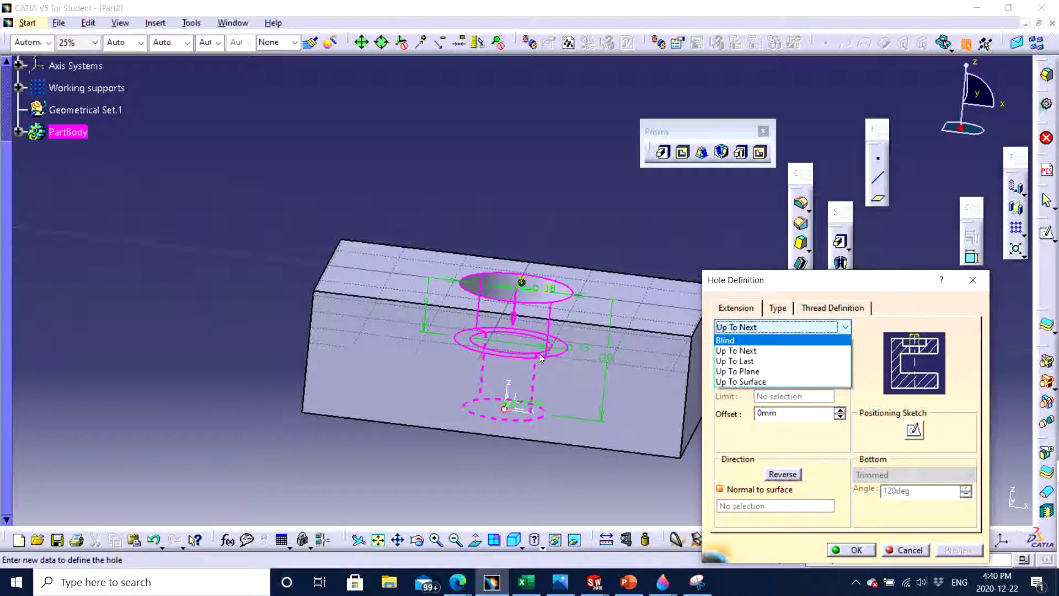
left_click(756, 340)
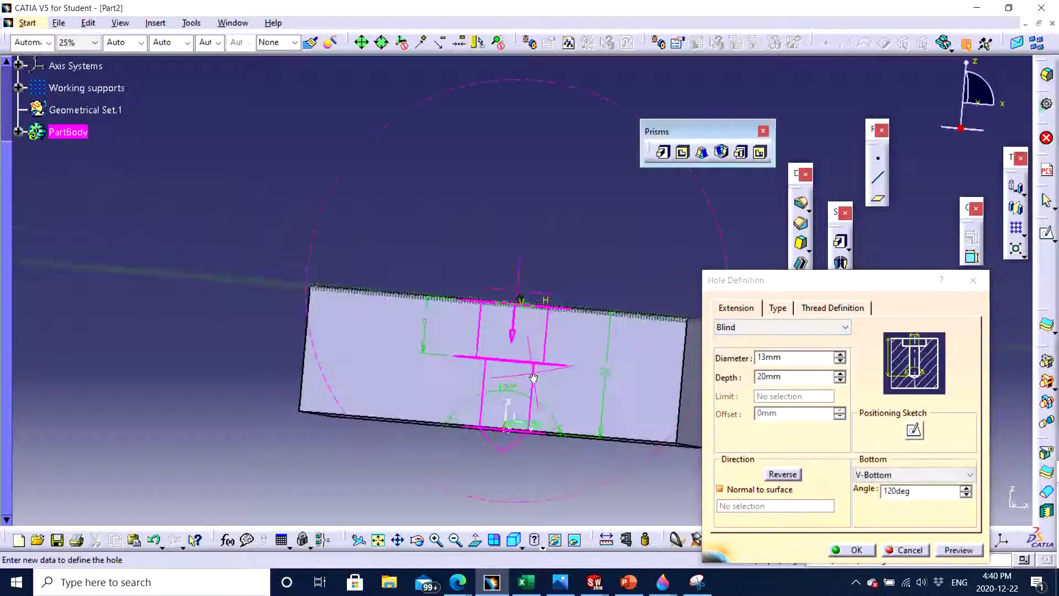
left_click(839, 374)
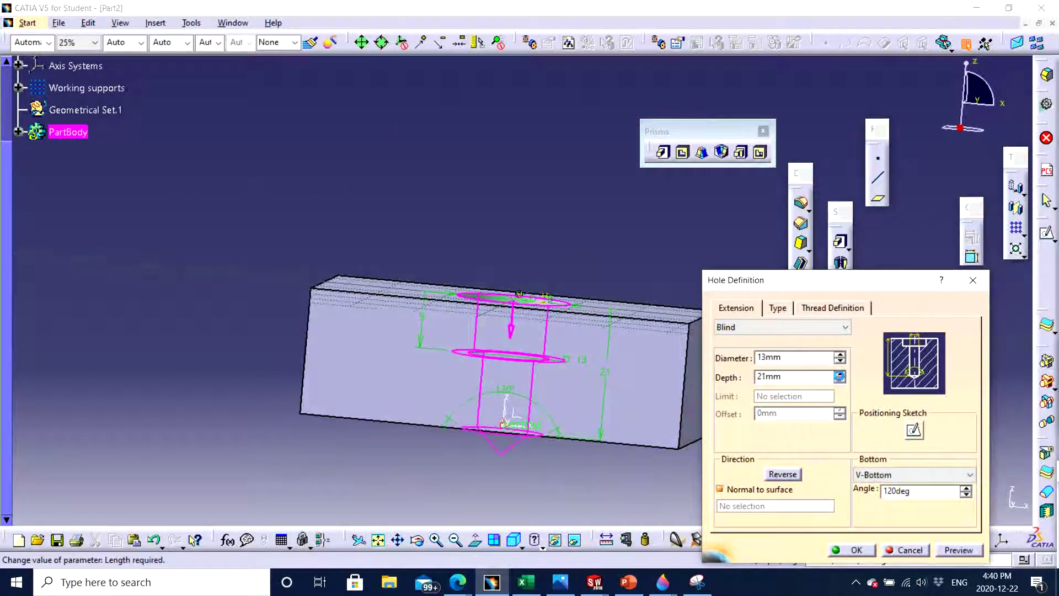
left_click(842, 380)
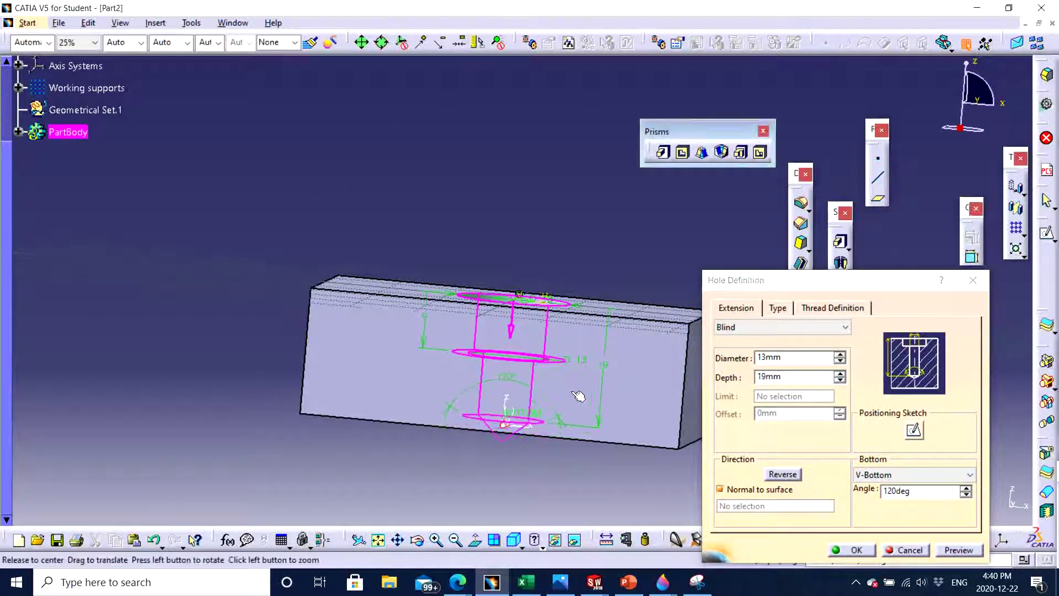
middle_click_drag(579, 397, 564, 440)
left_click(969, 551)
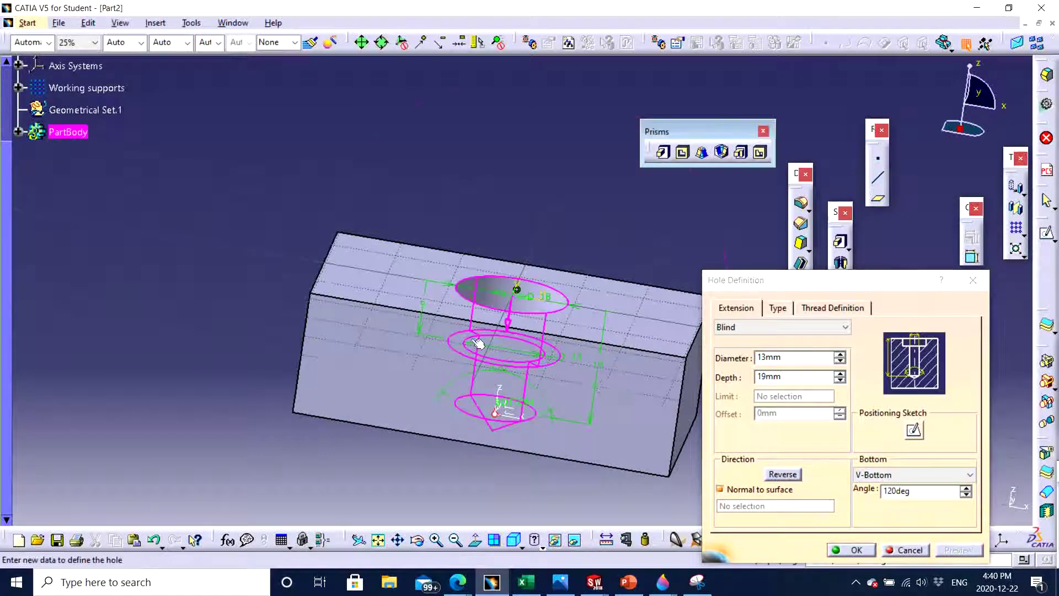
middle_click_drag(478, 346, 635, 314)
Step: Switch the hole type to Countersunk (9mm deep, 30°) and preview it from above
left_click(777, 308)
left_click(776, 328)
left_click(760, 370)
middle_click_drag(663, 408, 590, 429)
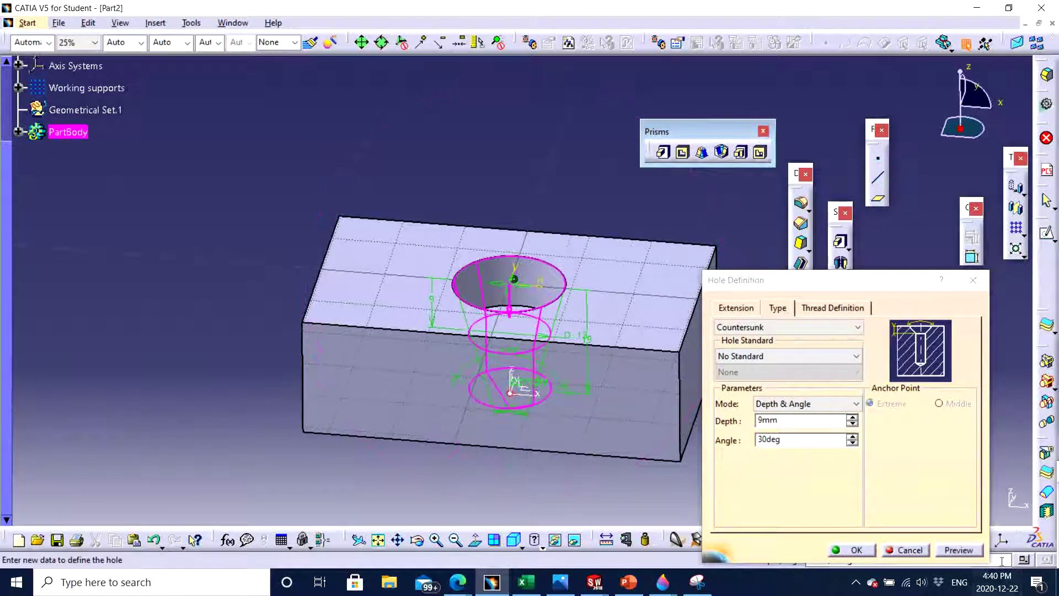
left_click(959, 551)
middle_click_drag(549, 339, 202, 239)
middle_click_drag(526, 386, 477, 356)
Step: Switch the hole type to Counterdrilled (18mm, 9mm deep, 30°) and inspect the preview
left_click(768, 328)
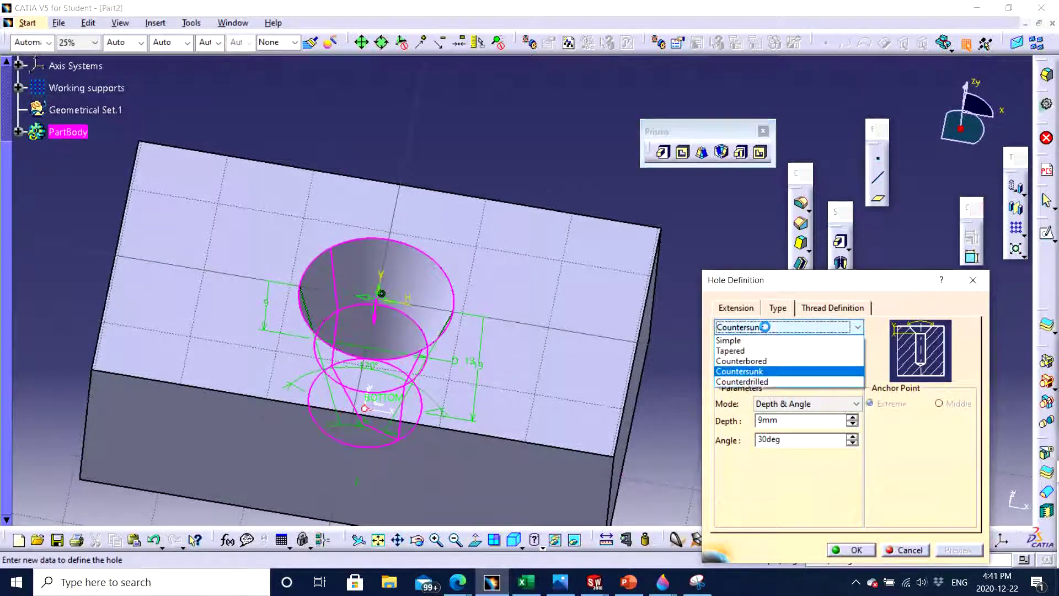
left_click(755, 384)
middle_click_drag(482, 375, 709, 383)
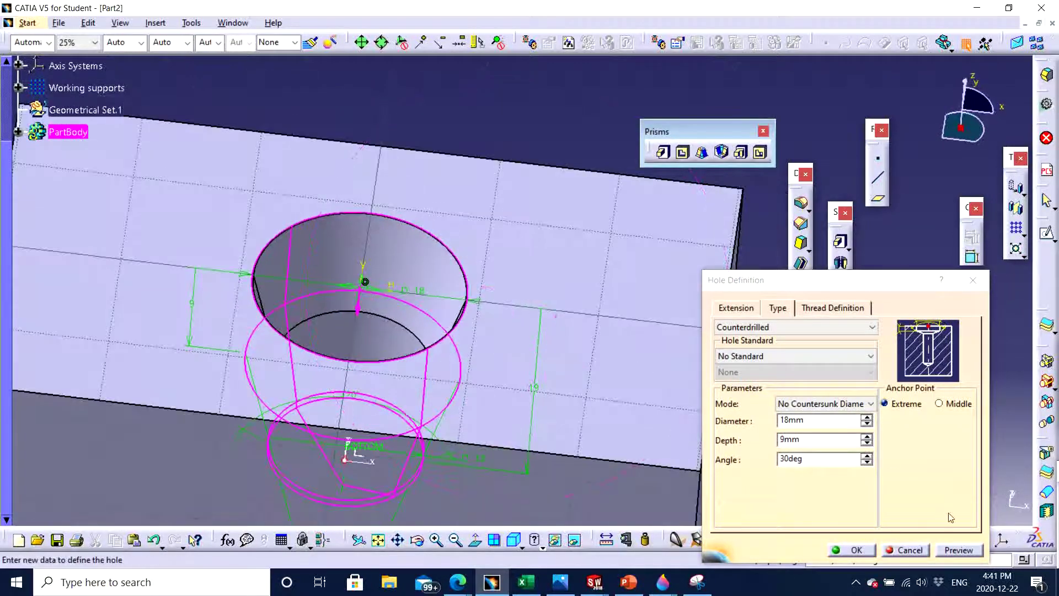
left_click(958, 550)
middle_click_drag(492, 380, 399, 317)
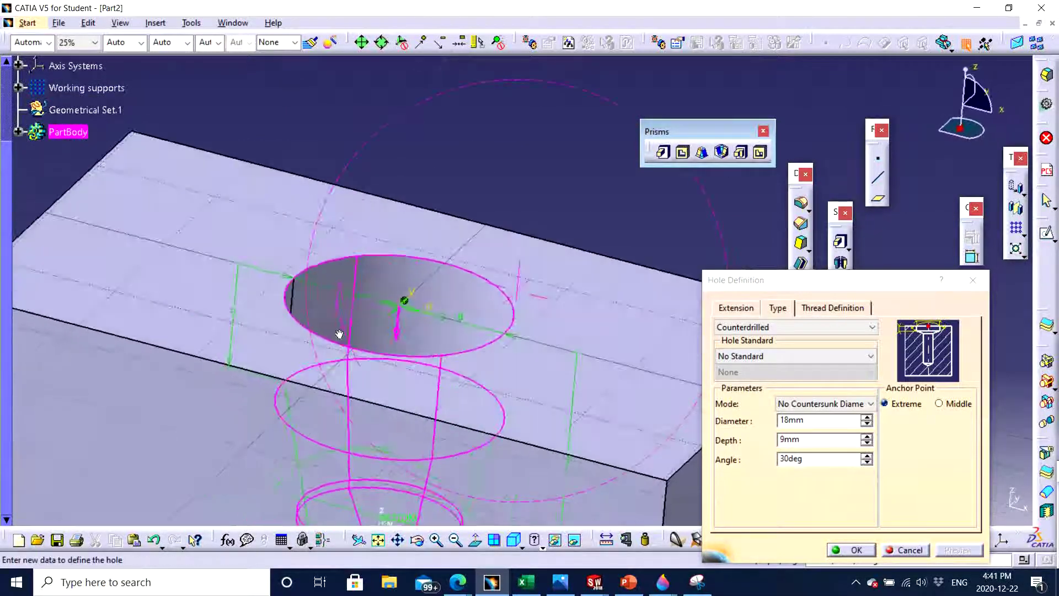
middle_click_drag(339, 334, 354, 335)
middle_click_drag(577, 254, 489, 319)
middle_click_drag(330, 357, 421, 413)
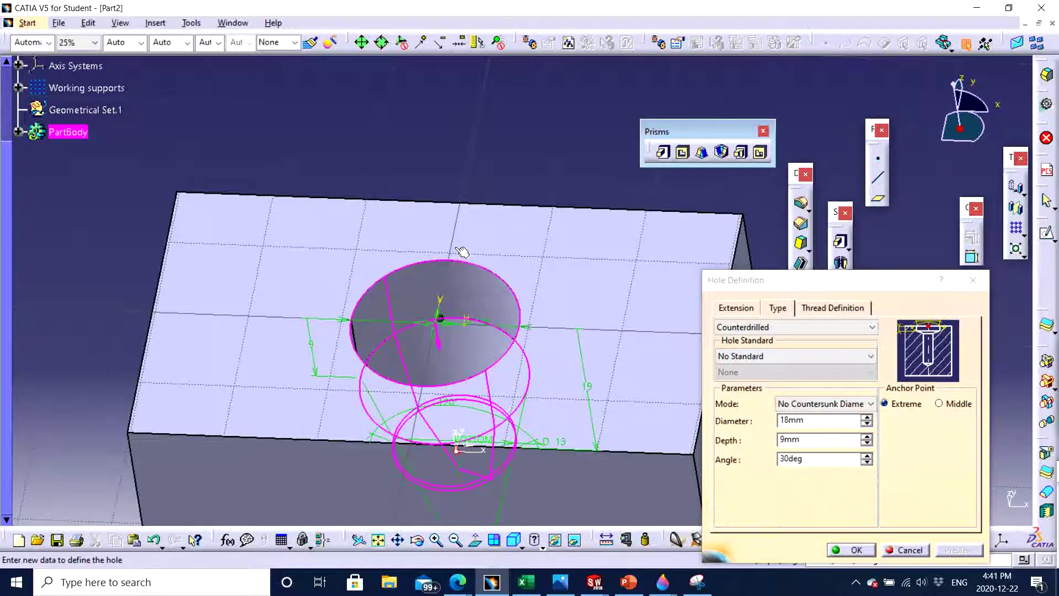
middle_click_drag(409, 282, 451, 315)
middle_click_drag(527, 416, 513, 324)
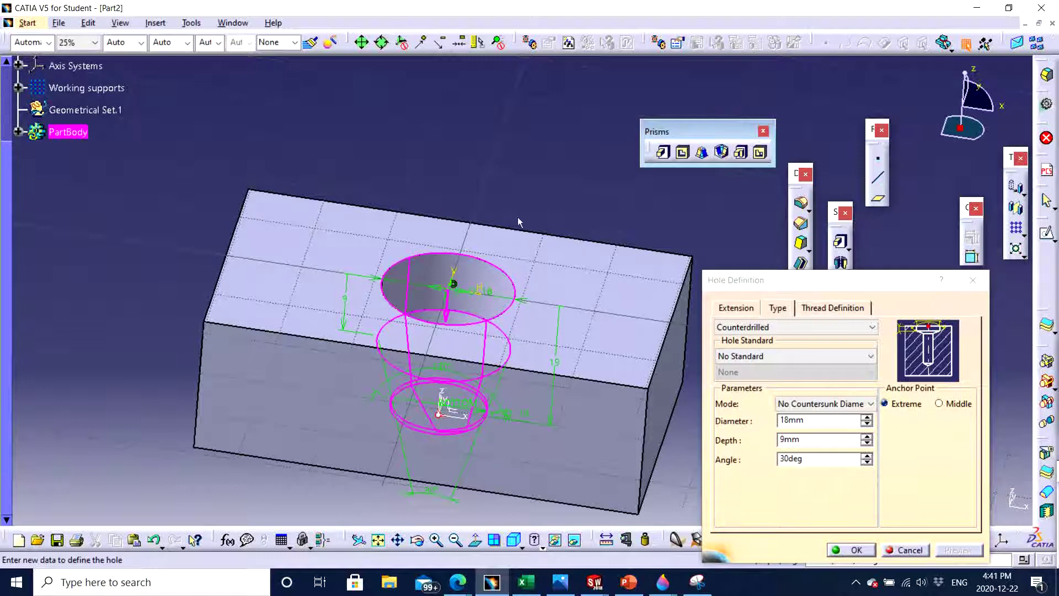
middle_click_drag(518, 217, 496, 419)
left_click(852, 550)
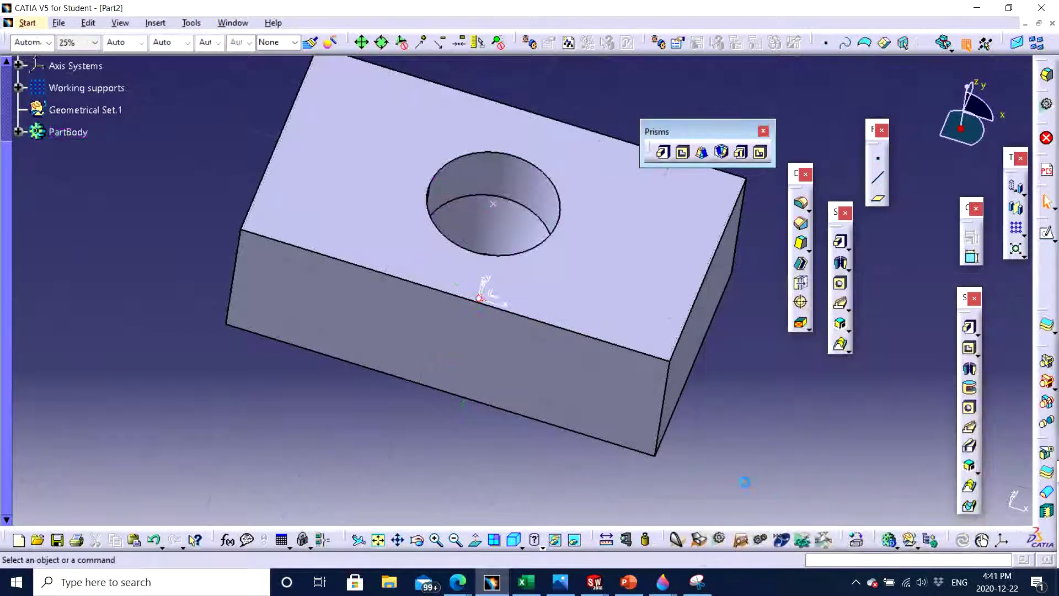
middle_click_drag(541, 375, 441, 407)
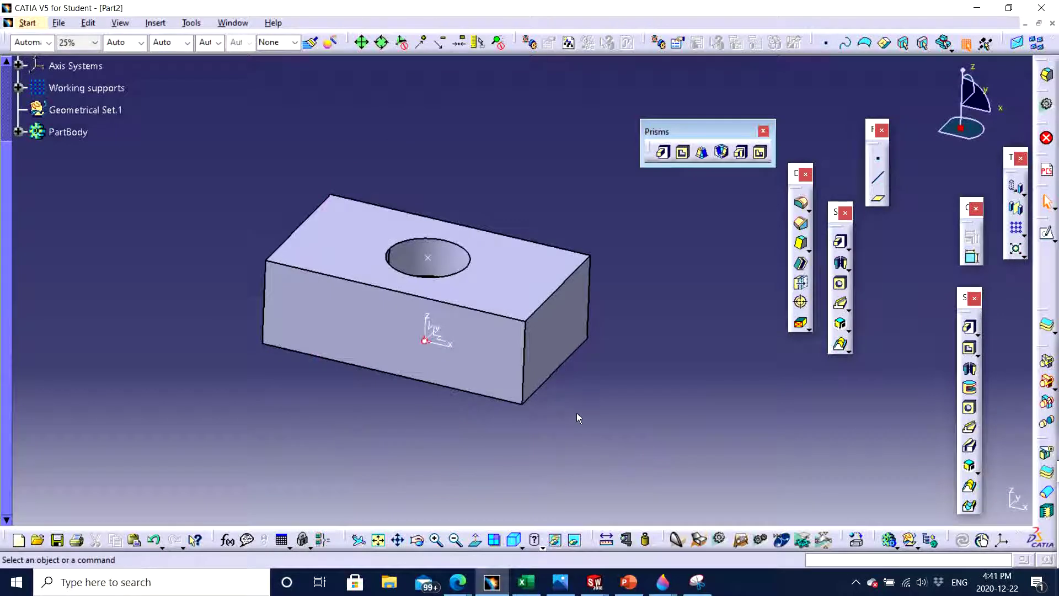